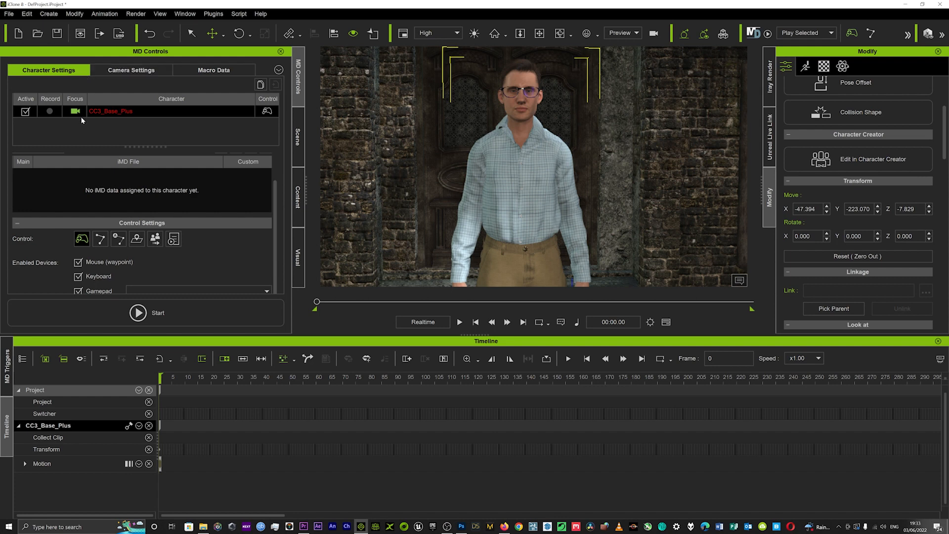
Enable motion recording for the CC3_Base_Plus character and display the camera settings
click(50, 111)
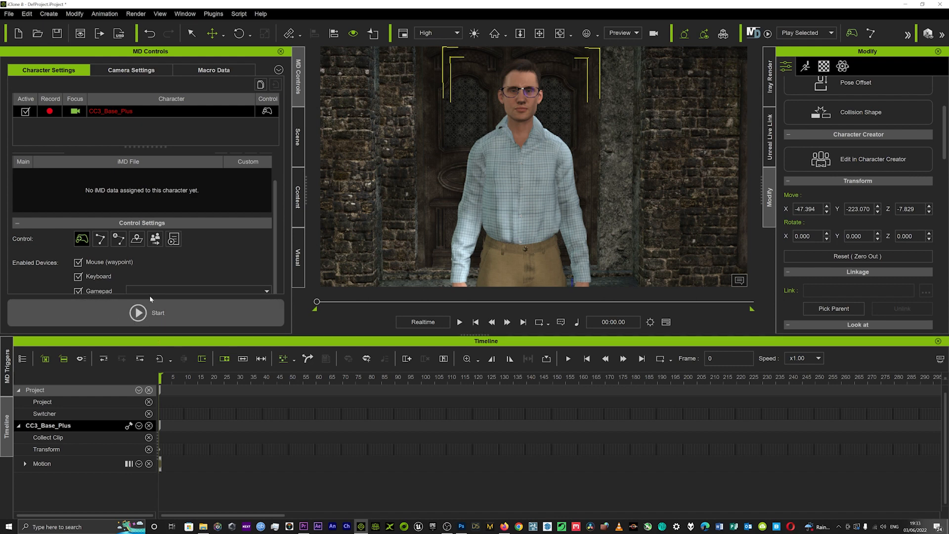
click(137, 74)
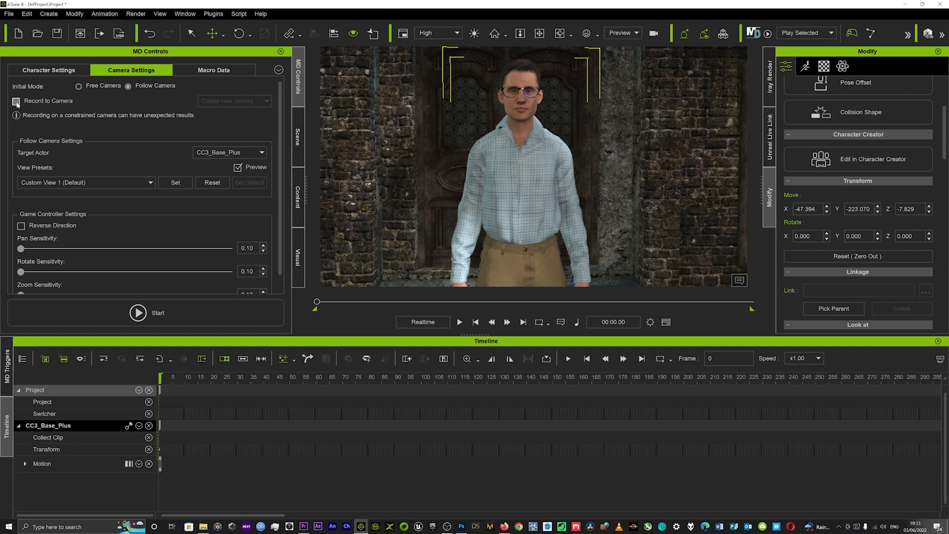
click(16, 102)
click(256, 103)
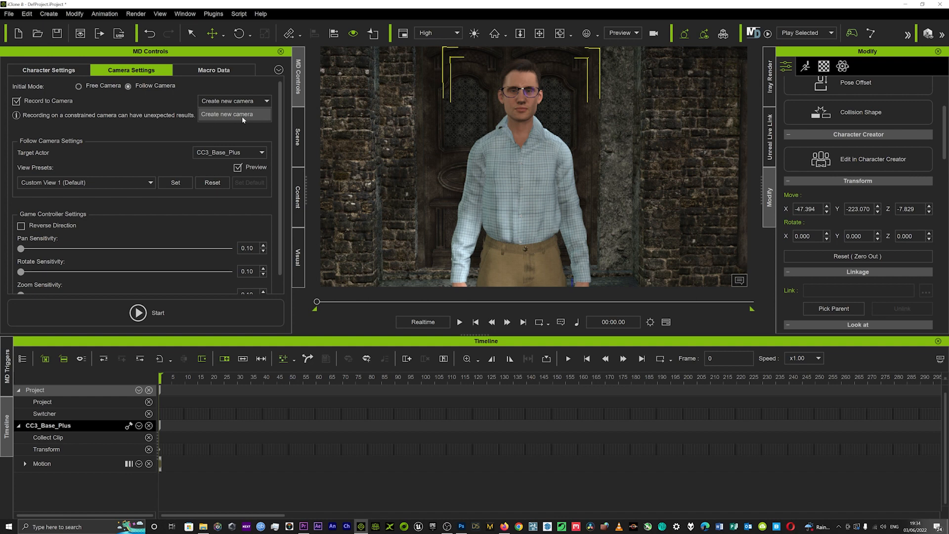
click(158, 103)
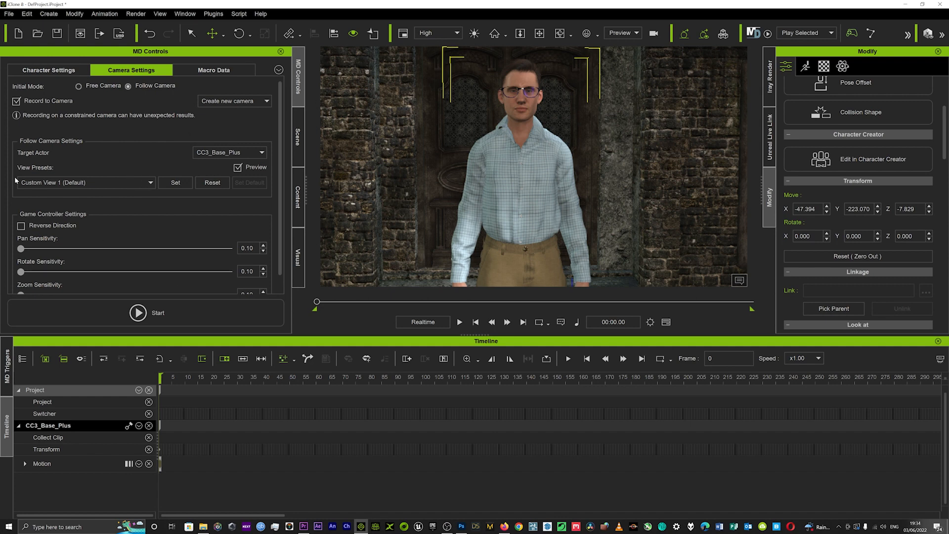
click(23, 99)
Preview the Full Shot, Close-Up and Bird's Eye View presets of the follow camera
scroll(124, 145, down, 1)
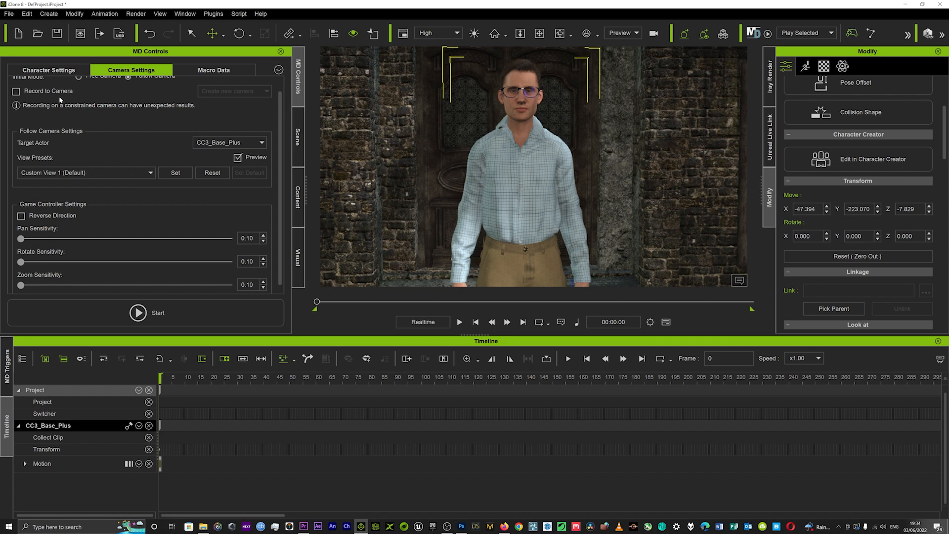
click(117, 172)
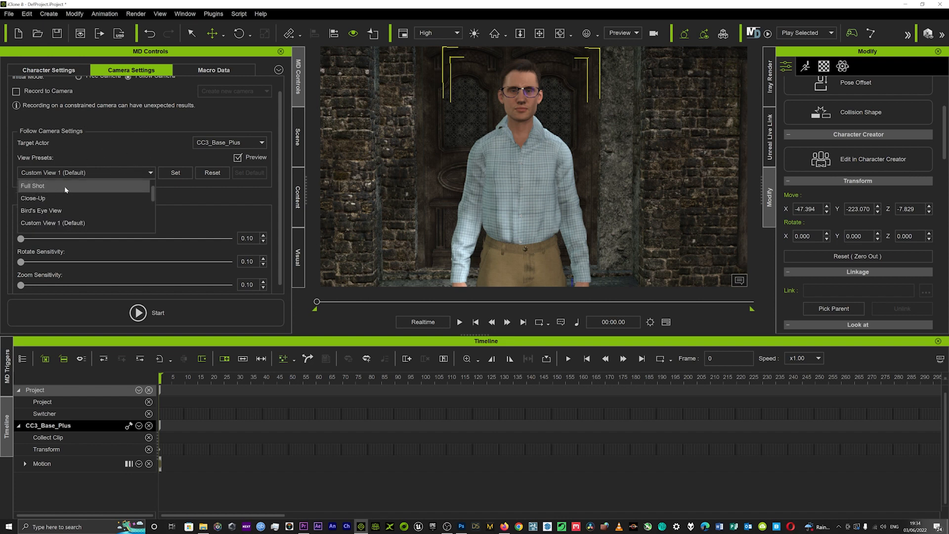
click(43, 187)
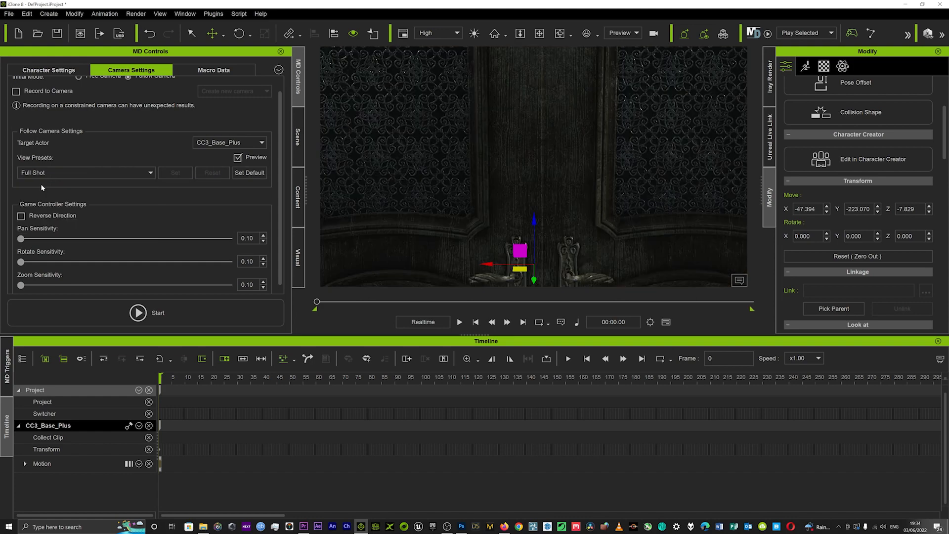
click(119, 172)
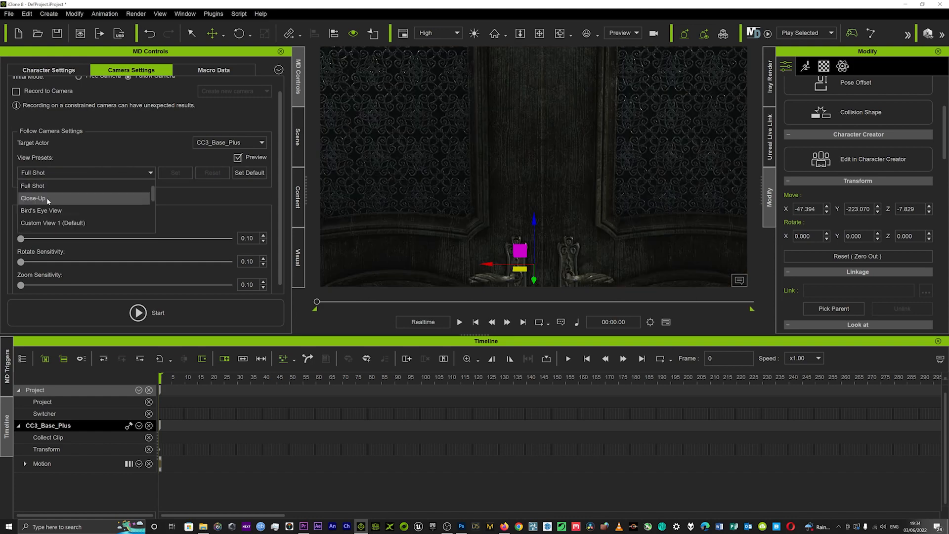
click(48, 200)
click(88, 172)
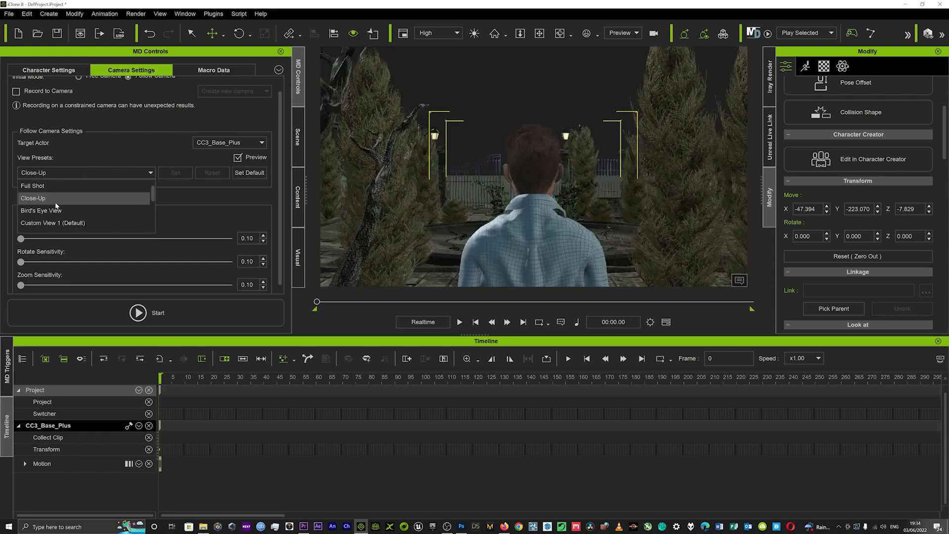
click(49, 211)
Switch the follow camera's view preset back to Custom View 1
click(79, 173)
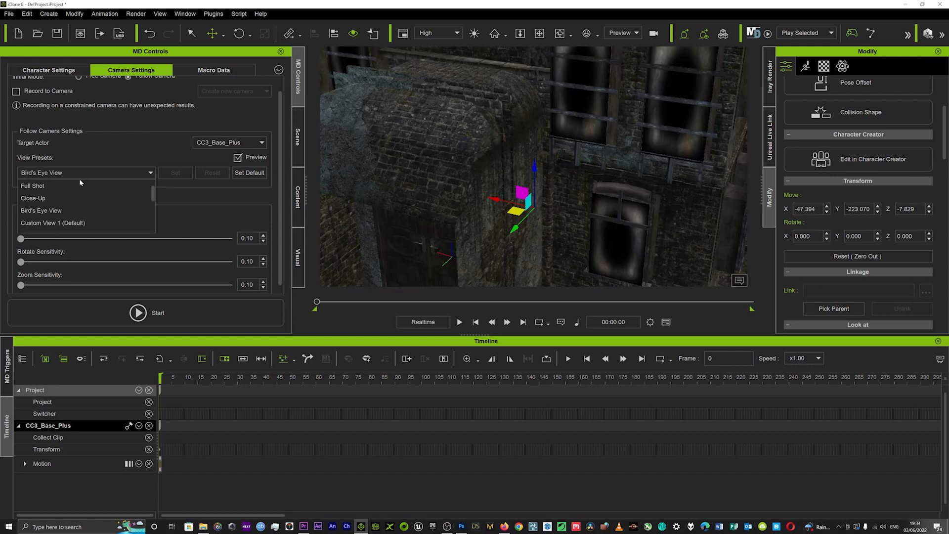
drag(515, 228, 522, 221)
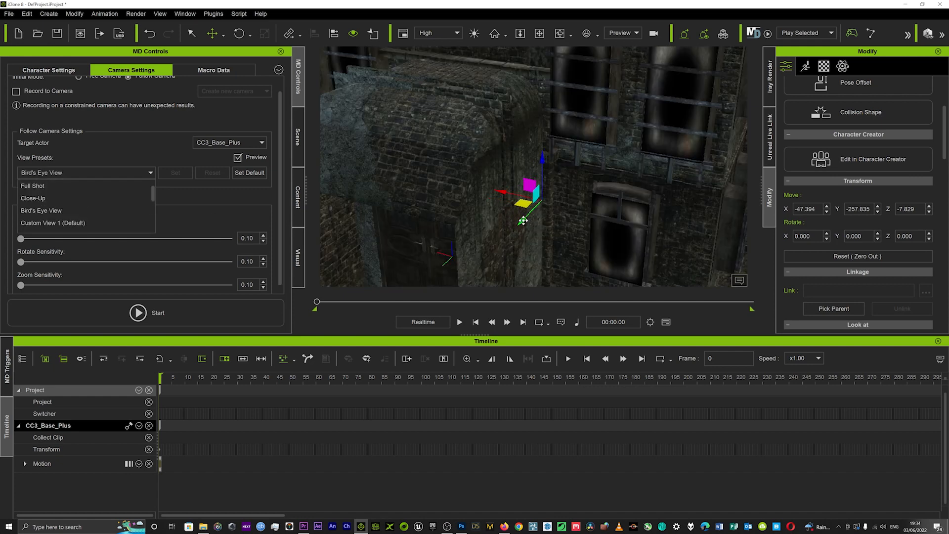
click(507, 102)
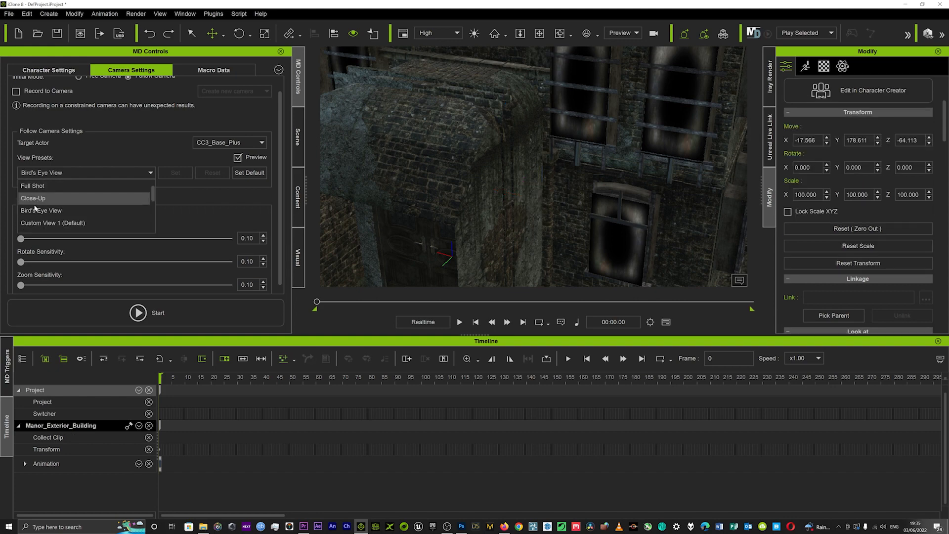
click(40, 224)
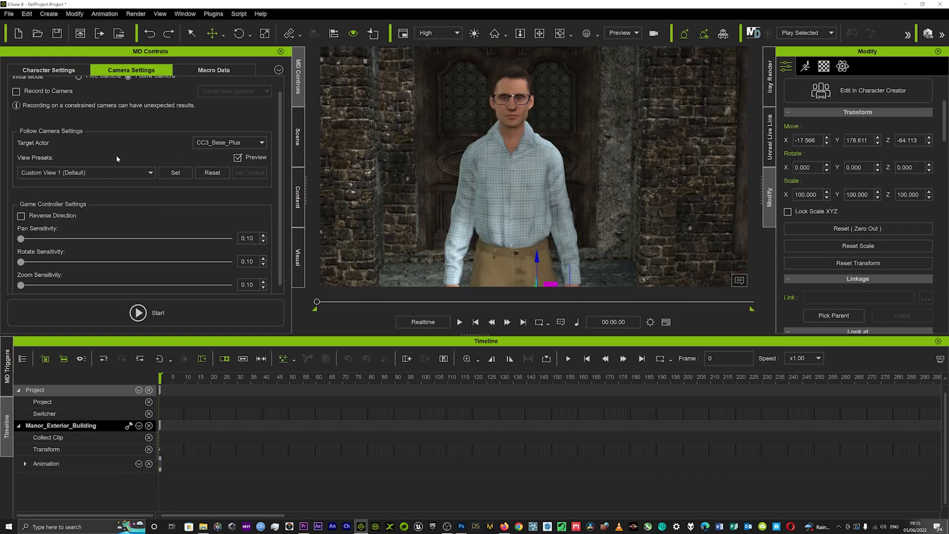
click(132, 177)
scroll(73, 221, down, 4)
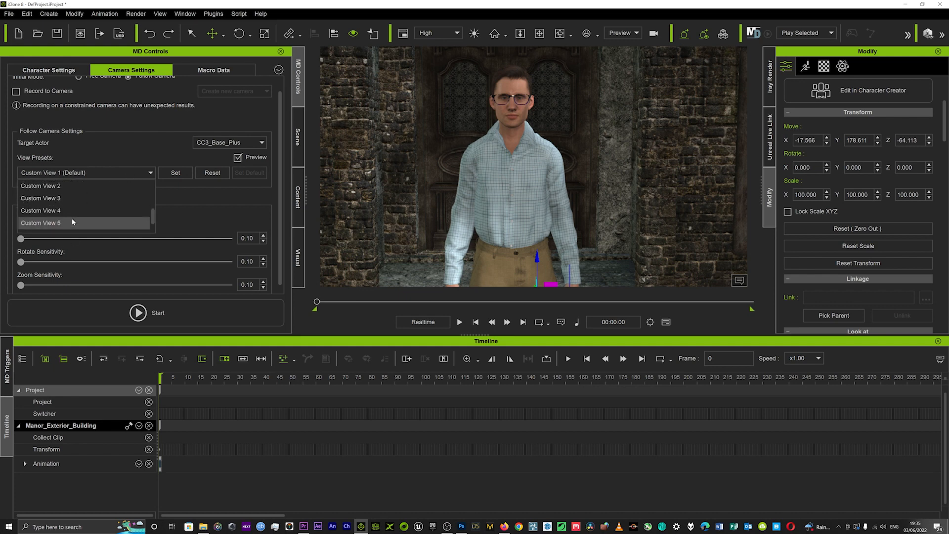
scroll(72, 217, up, 2)
click(76, 202)
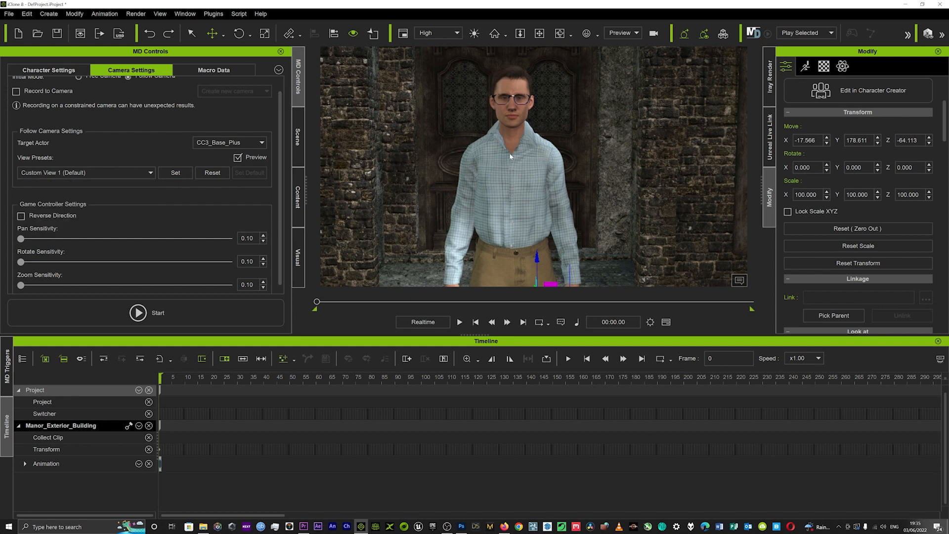
Frame the character frontally from the chest up and store this view as Custom View 1
scroll(514, 152, down, 3)
scroll(524, 134, up, 6)
middle_drag(523, 138, 496, 154)
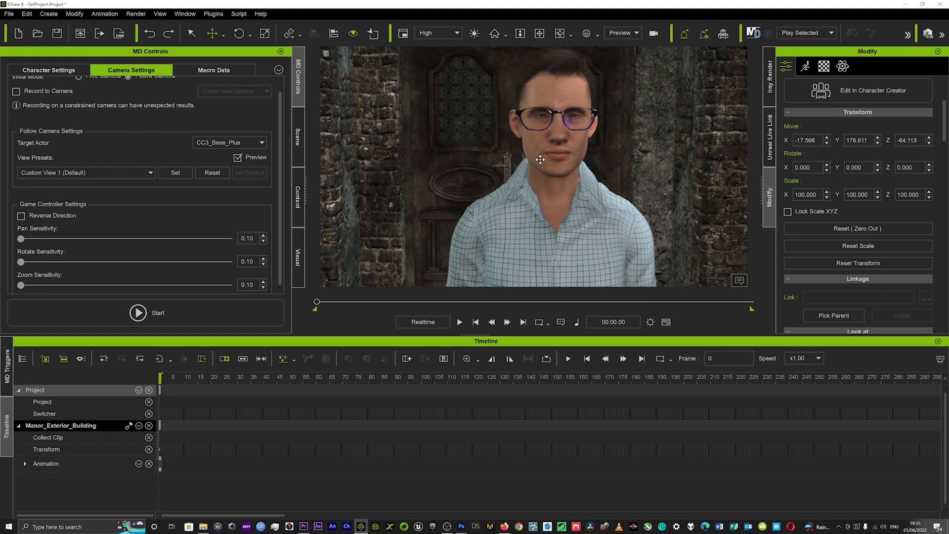
click(508, 123)
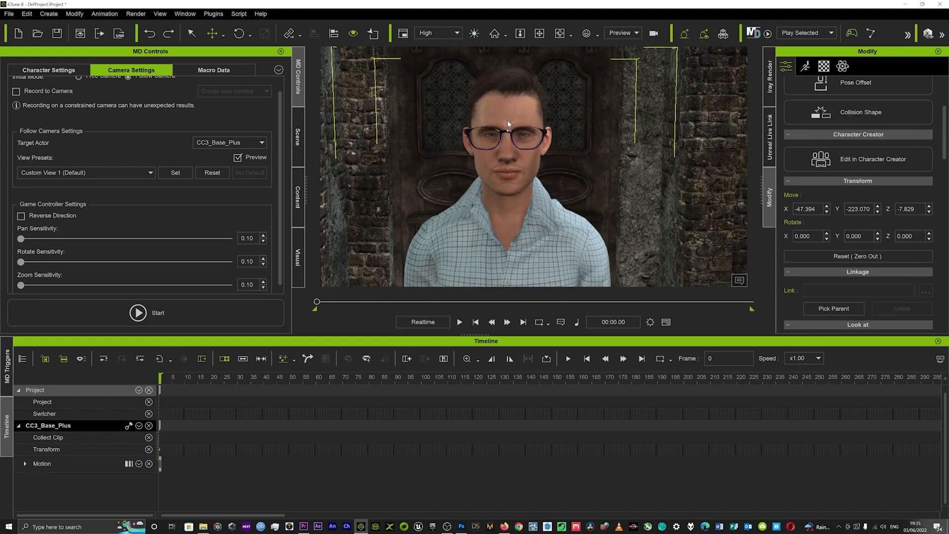
click(175, 174)
click(175, 174)
Select Custom View 2, frame the whole character from the front at a distance, and store the view
click(151, 173)
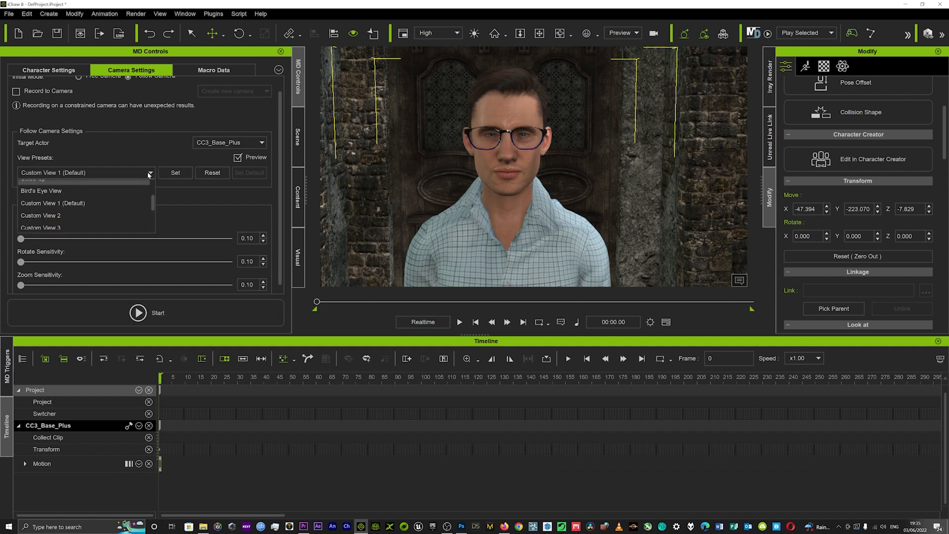
click(47, 218)
scroll(548, 195, down, 5)
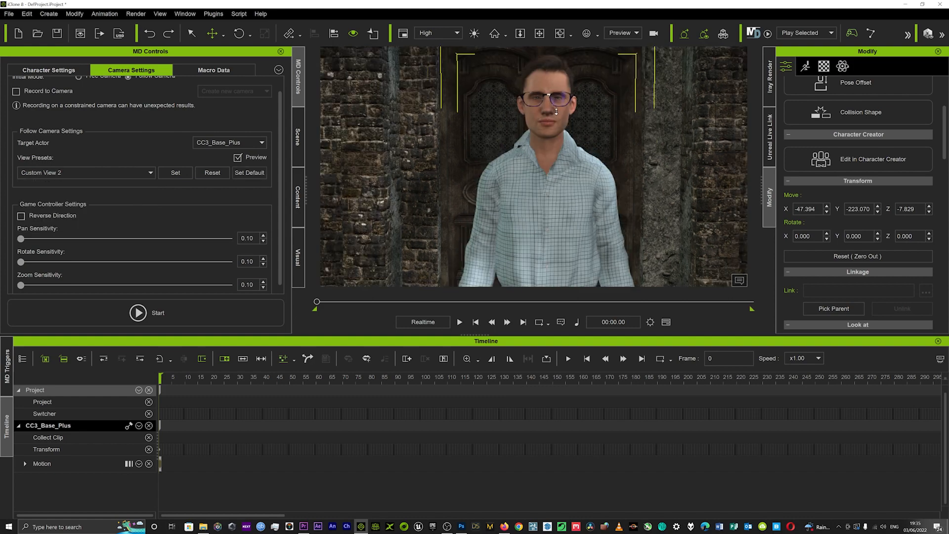
scroll(548, 196, down, 5)
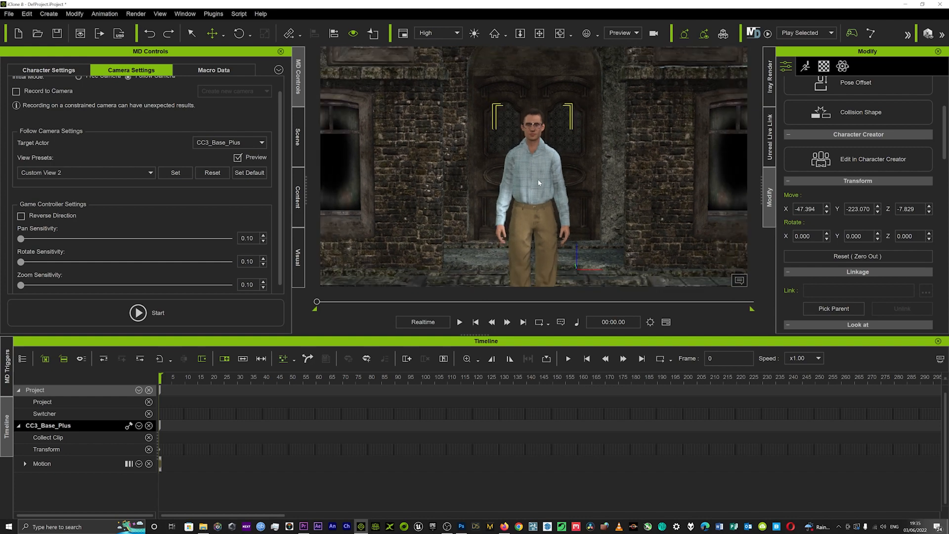
middle_drag(529, 186, 525, 179)
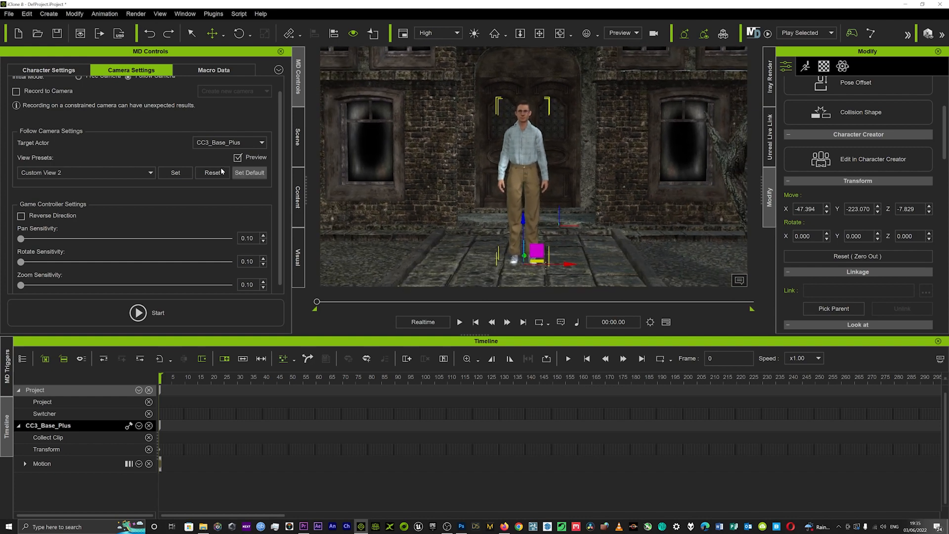
click(179, 173)
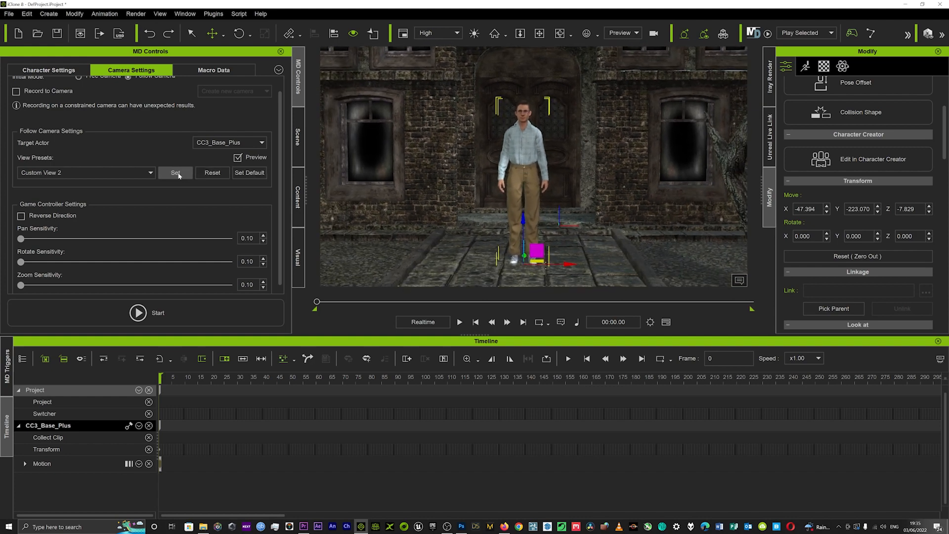
Select Custom View 3, frame the character from a distant high angle looking down, and store the view
click(149, 172)
click(60, 227)
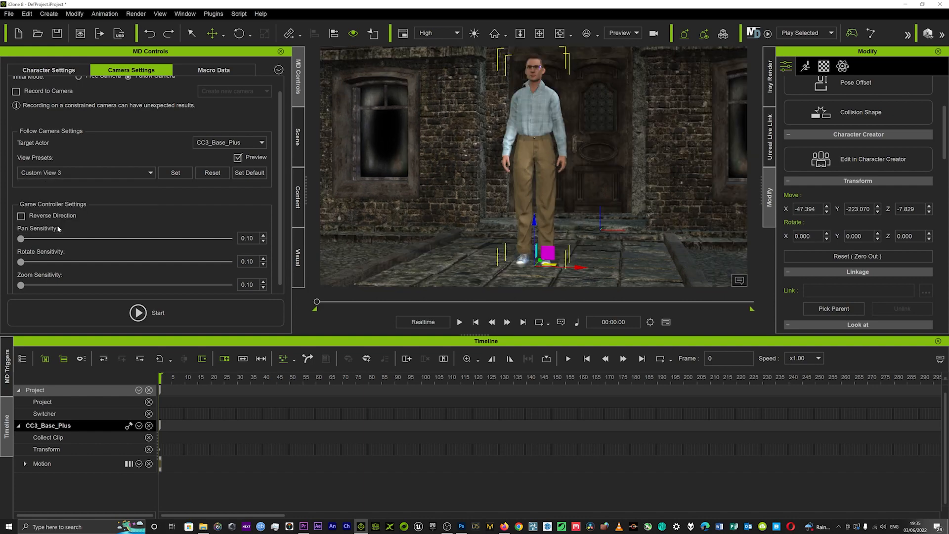
right_drag(533, 82, 547, 205)
scroll(518, 136, down, 8)
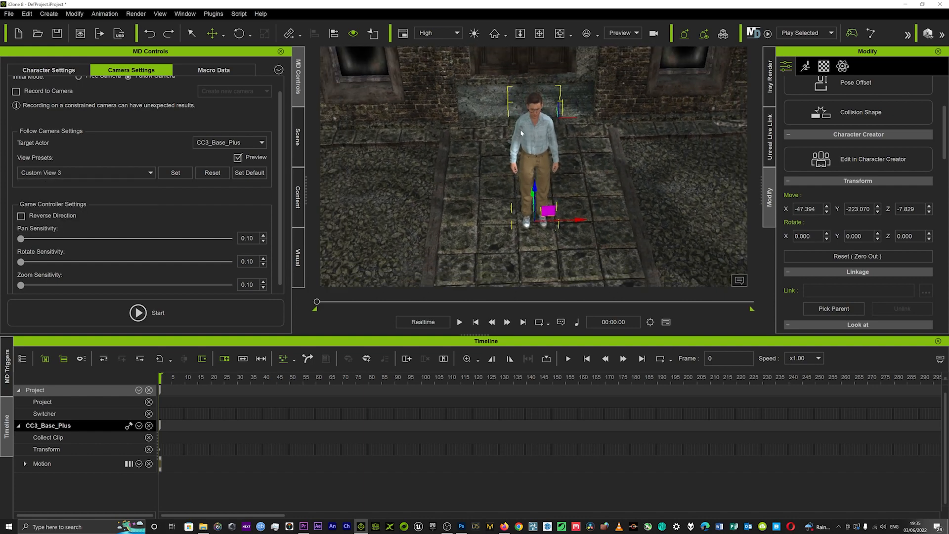
middle_drag(540, 149, 542, 166)
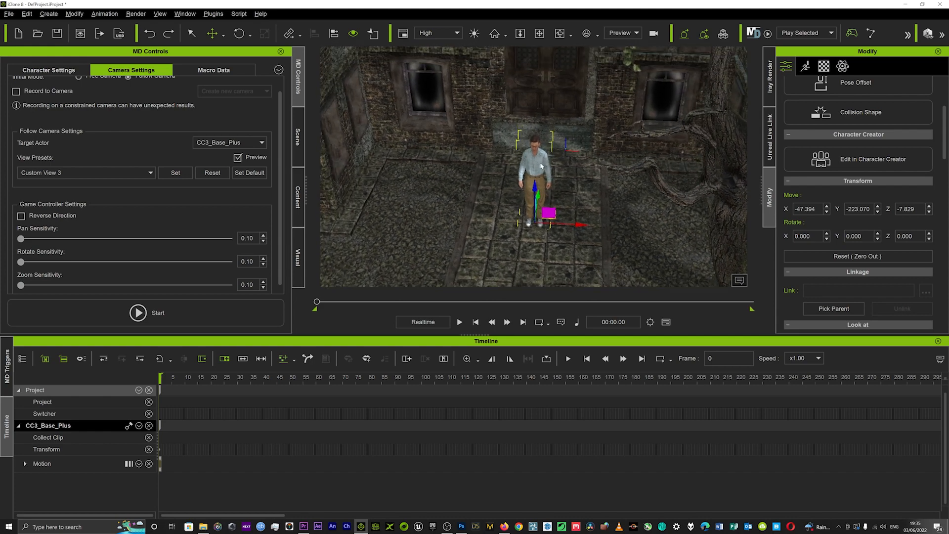
right_drag(542, 166, 560, 168)
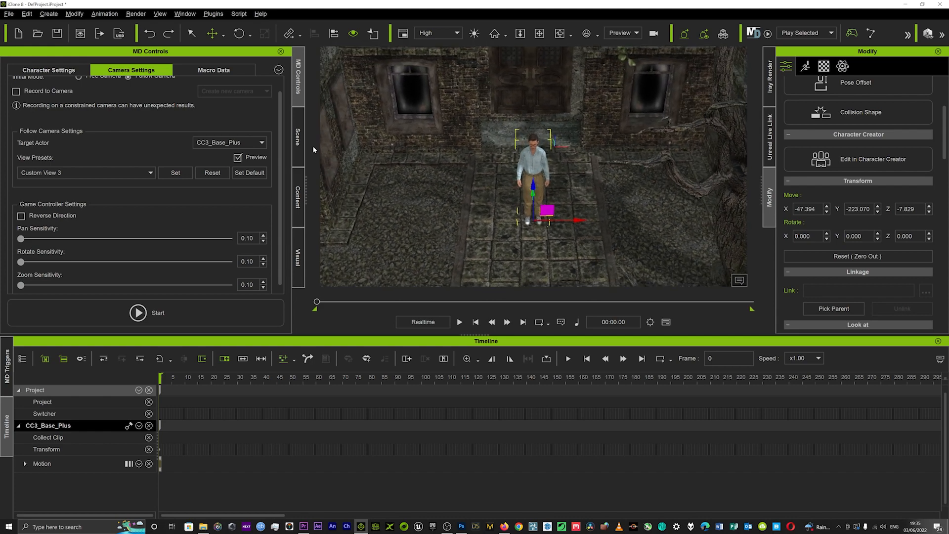
click(182, 172)
Recall Custom View 2 to check it, and make Custom View 1 the active preset
click(148, 172)
click(62, 216)
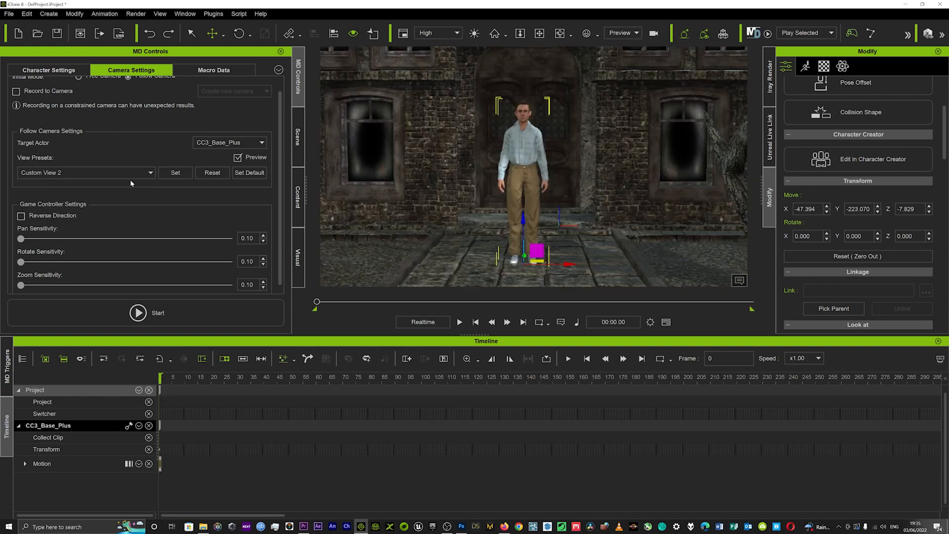
click(131, 173)
click(64, 212)
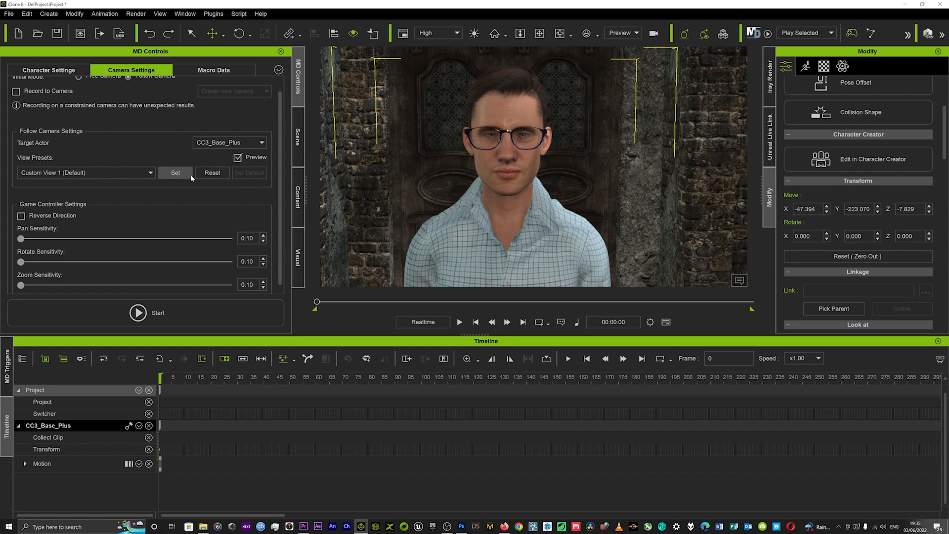
Test the Motion Director camera triggers by switching among custom views 1, 2 and 3
click(8, 371)
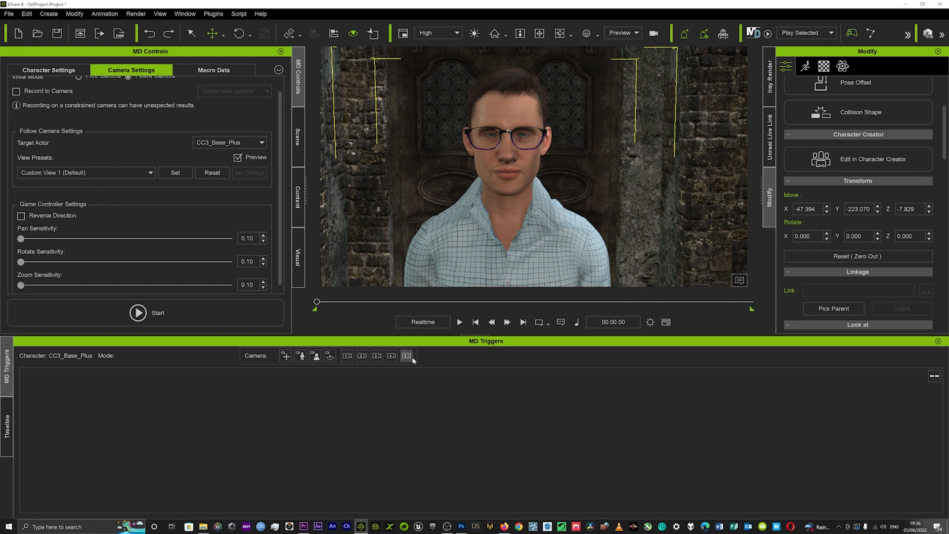
click(362, 355)
click(377, 356)
click(347, 357)
click(362, 357)
click(376, 356)
click(349, 356)
click(376, 356)
Start Motion Director for the character and decline loading the default MD data in order to choose other data
scroll(138, 165, up, 1)
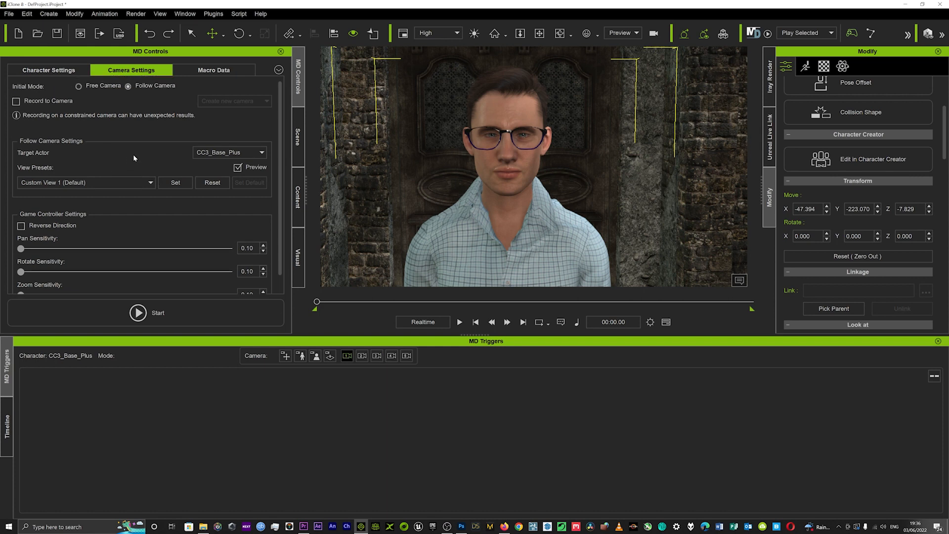
click(67, 70)
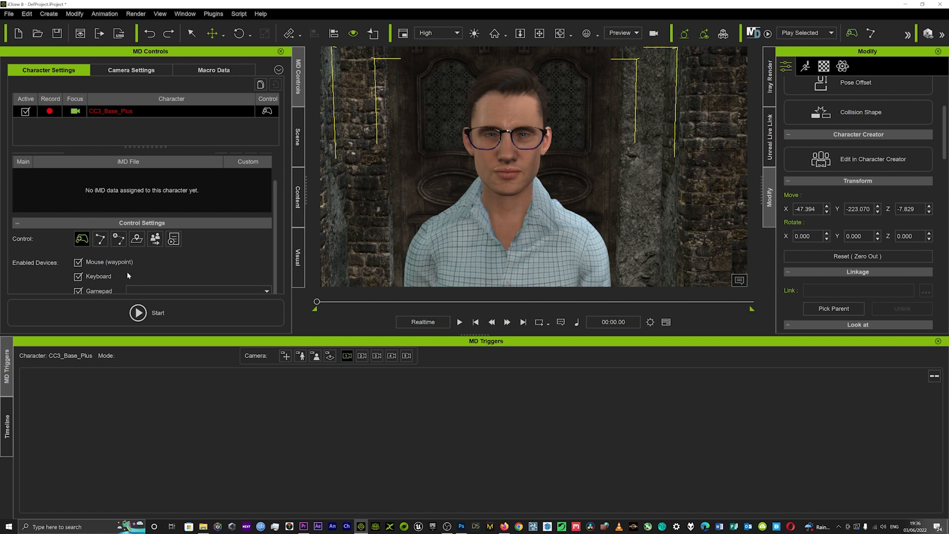
click(138, 312)
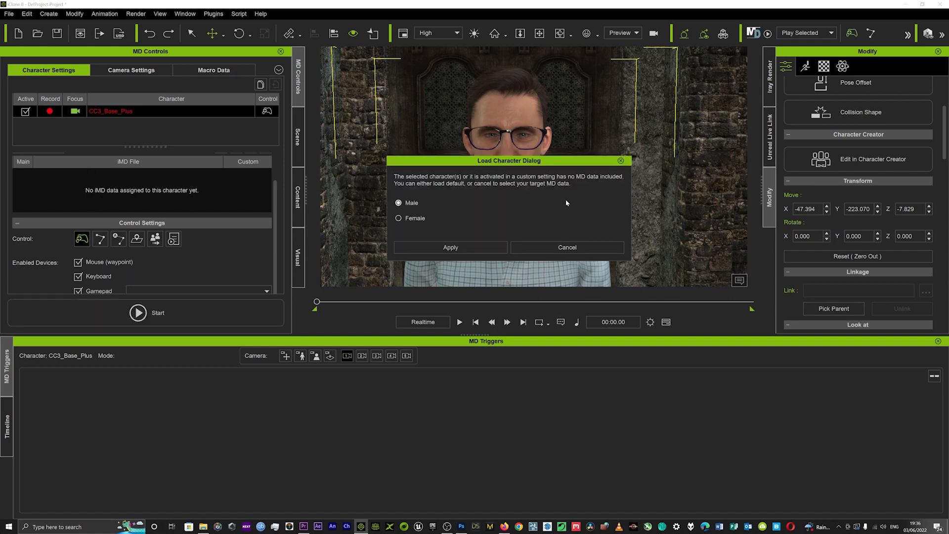
mouse_move(510, 165)
mouse_down()
mouse_move(530, 180)
mouse_move(472, 110)
mouse_move(470, 148)
mouse_move(434, 155)
mouse_move(498, 157)
mouse_up()
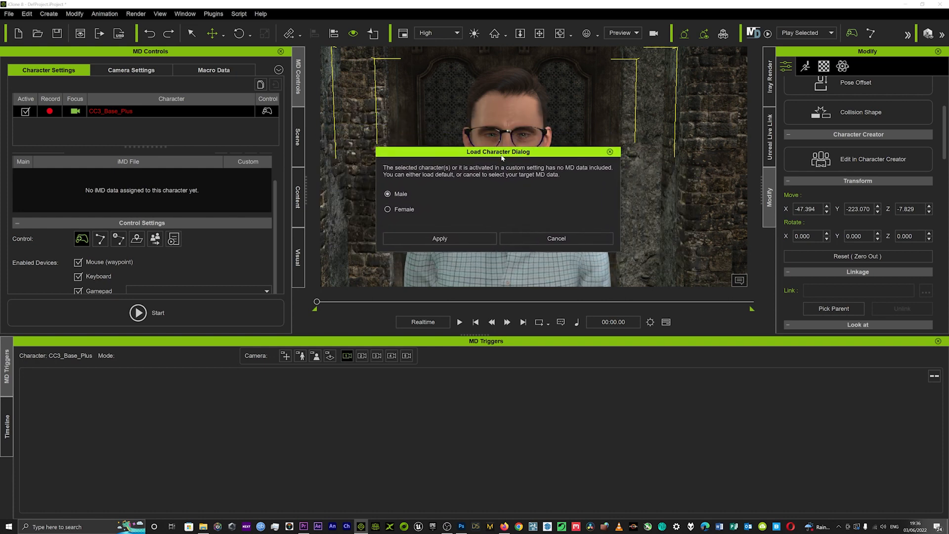
click(541, 240)
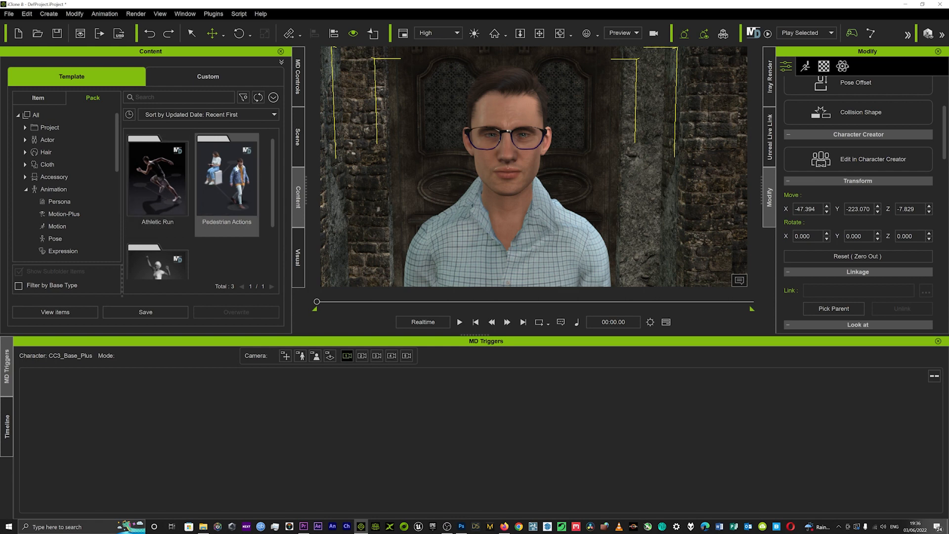
Browse the available Motion Director packs, look through the motions in Pedestrian Actions, and return to the pack list
scroll(227, 178, down, 2)
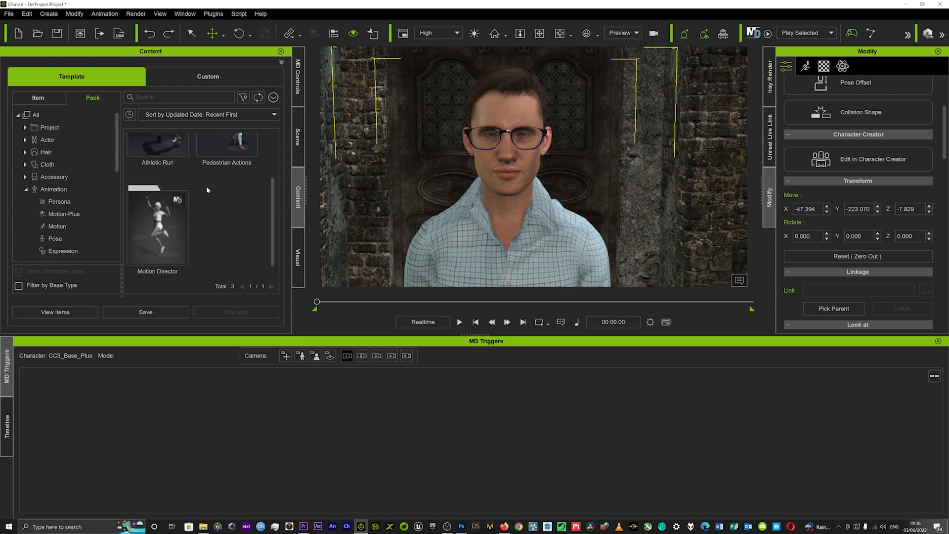
scroll(195, 216, up, 2)
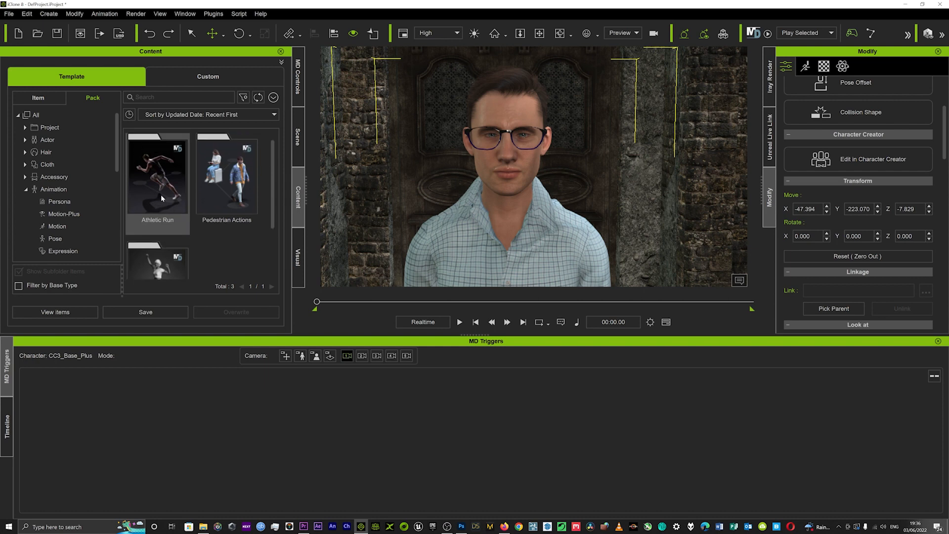
double_click(226, 176)
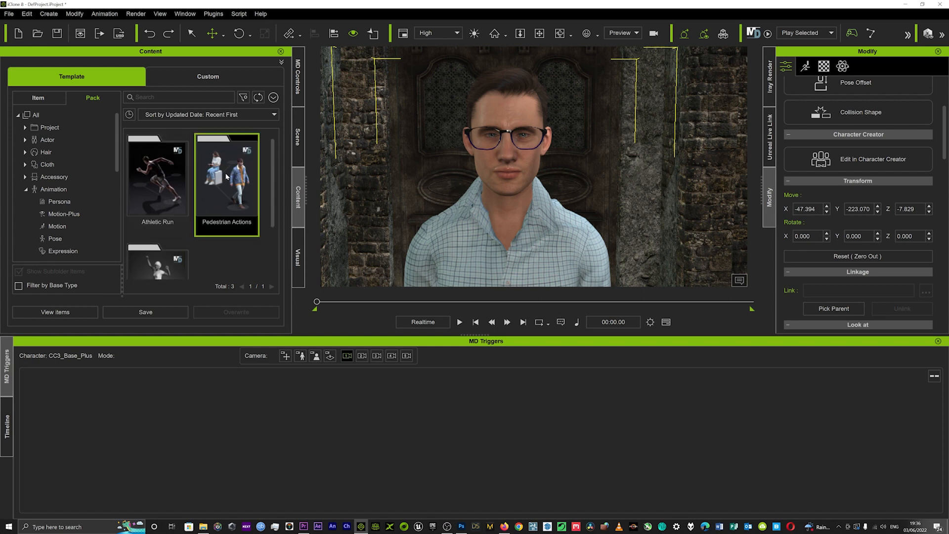
scroll(217, 170, down, 5)
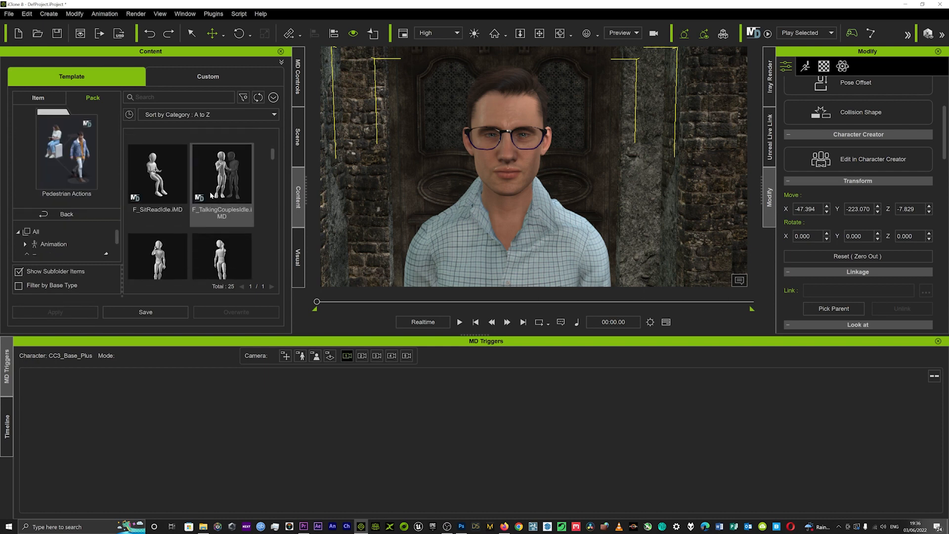
scroll(206, 231, down, 3)
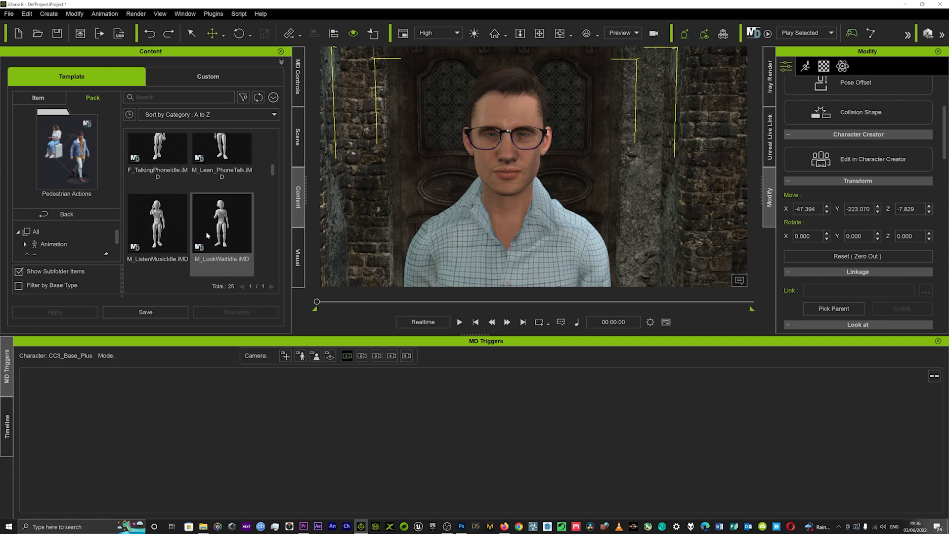
click(87, 216)
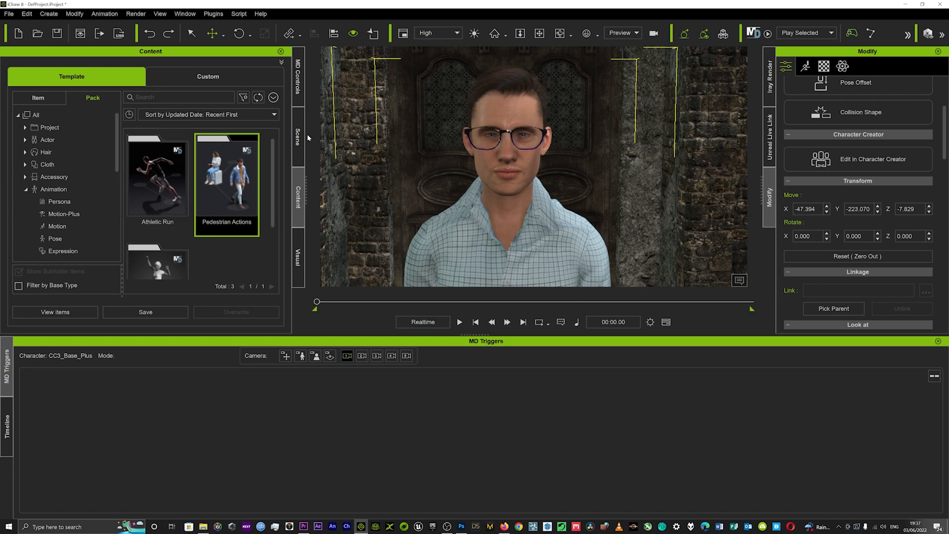
Load the default Male MD data onto CC3_Base_Plus and start Motion Director
click(297, 89)
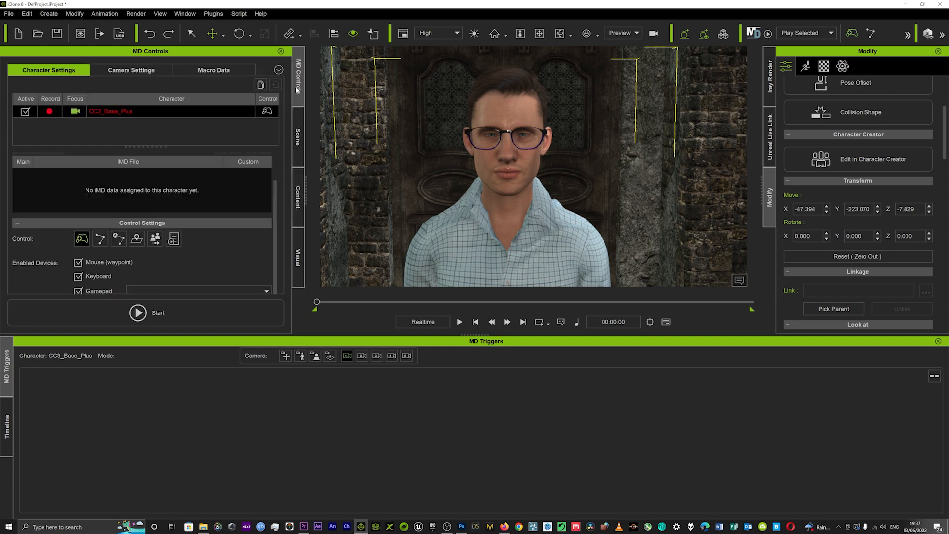
click(149, 312)
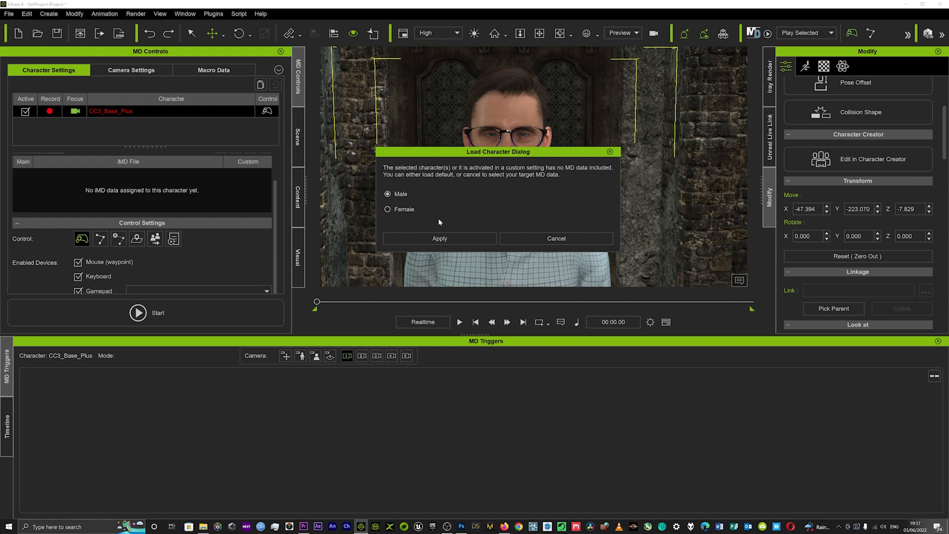
click(452, 238)
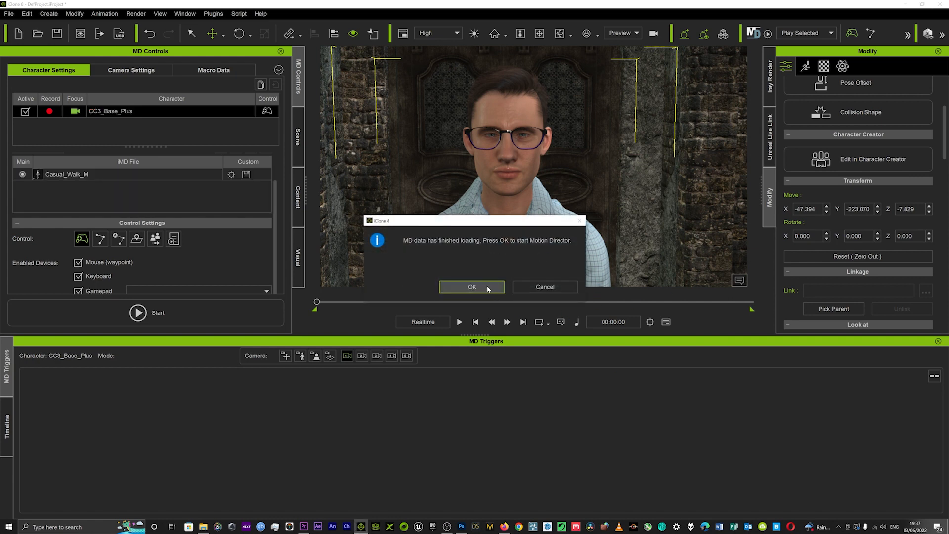
click(485, 289)
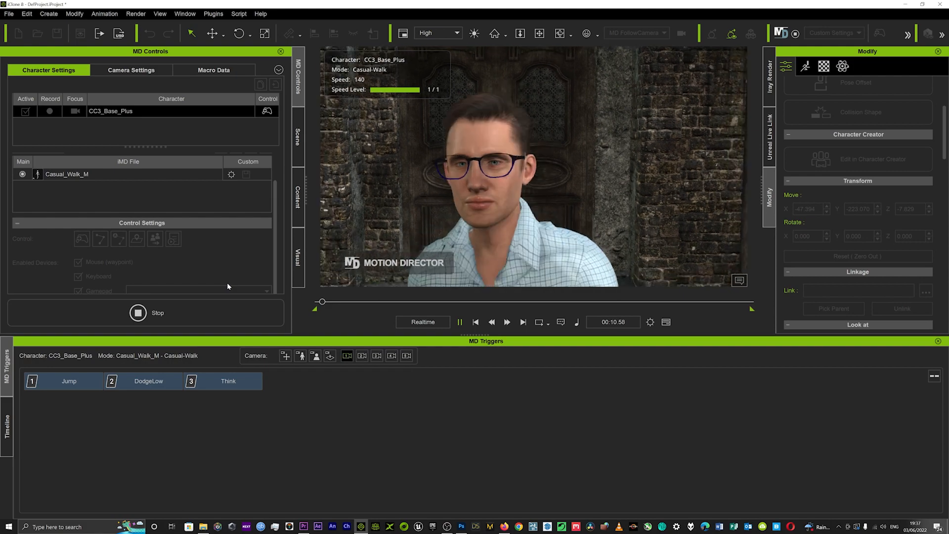
Walk the character away from, across and towards the camera to check that the follow camera tracks him
key(w)
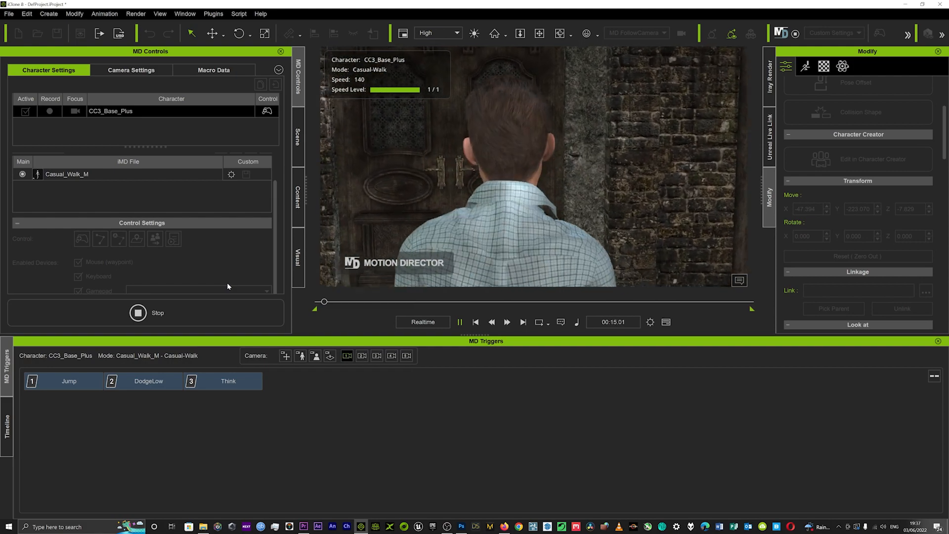
key(s)
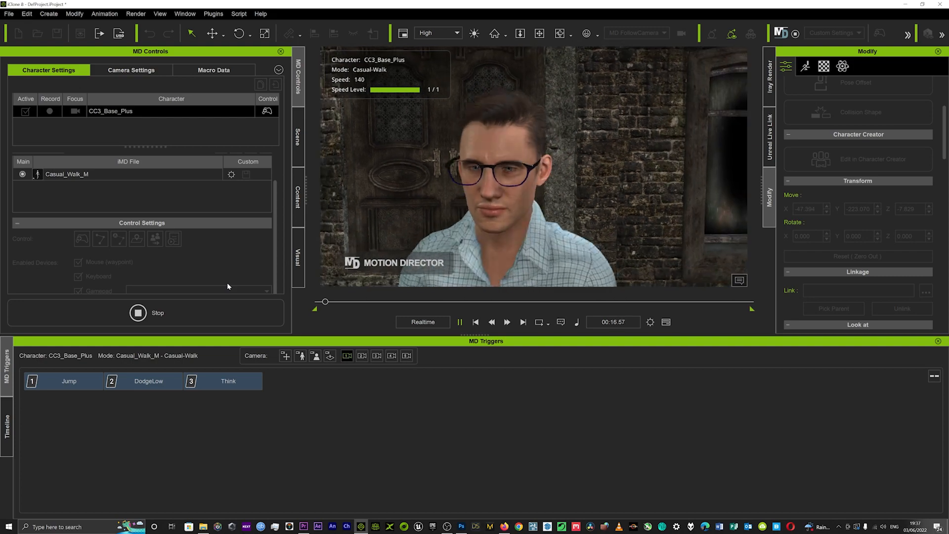
key(a)
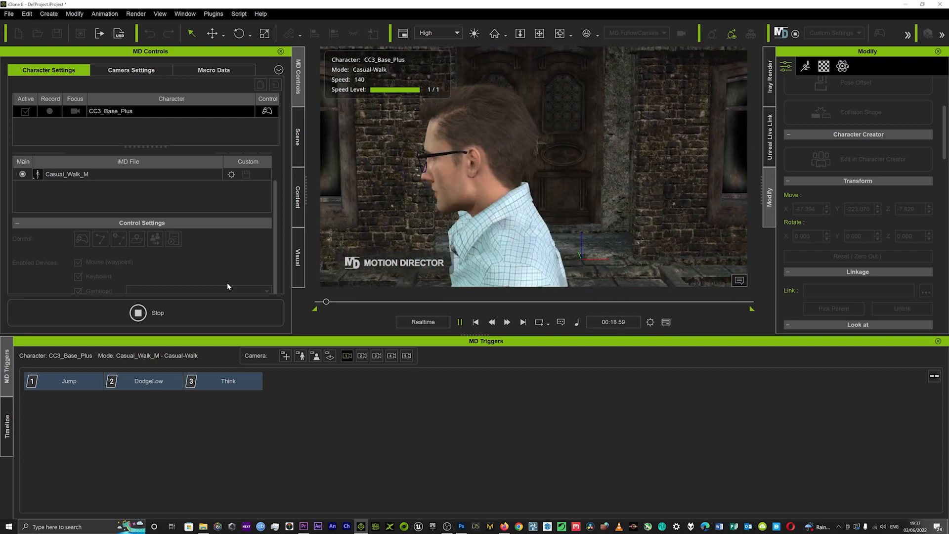
key(d)
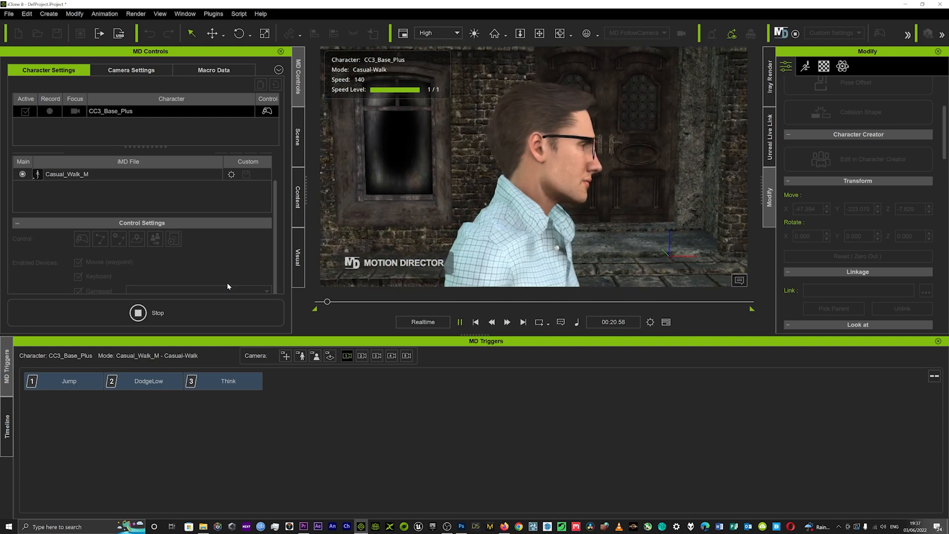
key(s)
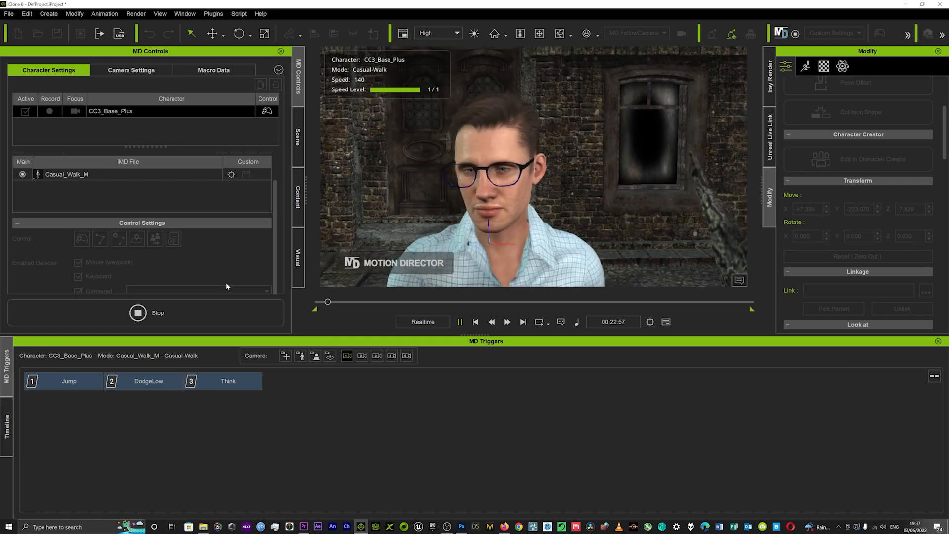
key(w)
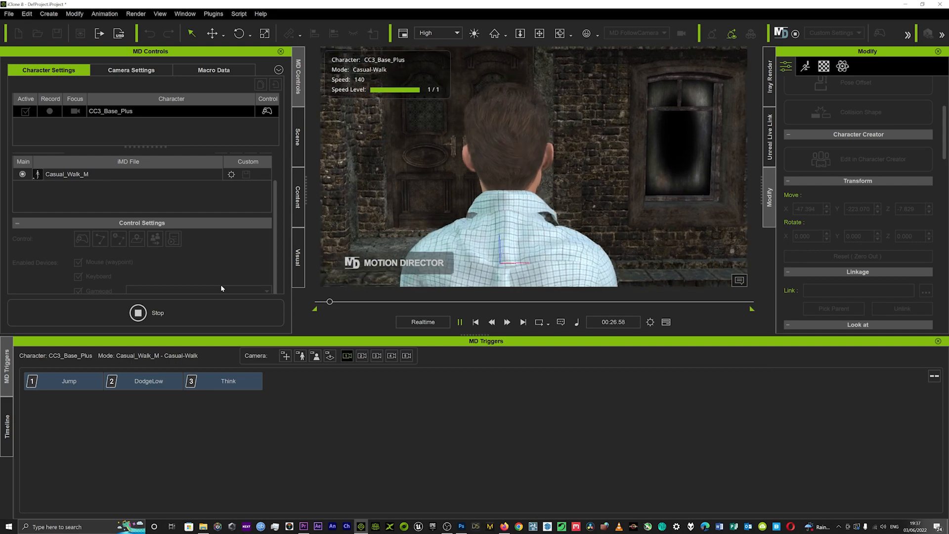
key(w)
key(s)
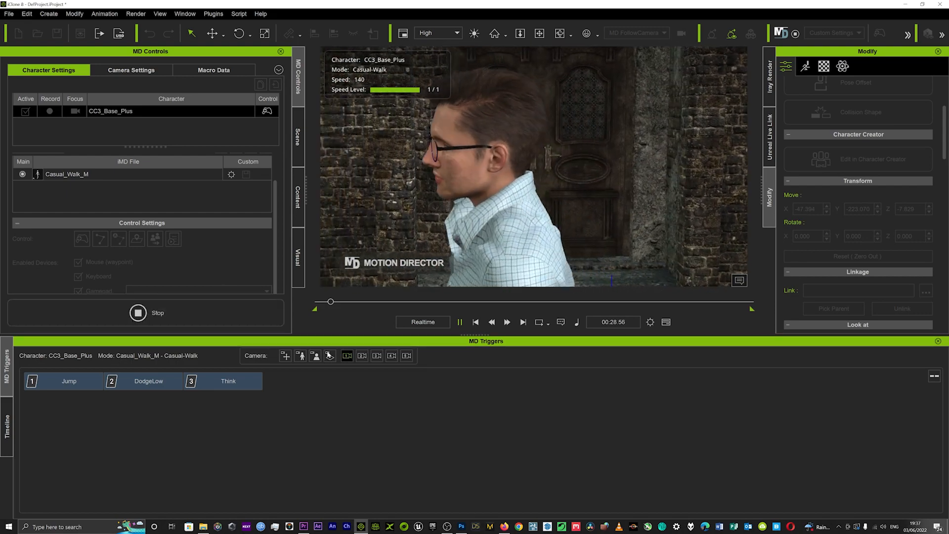
Switch the follow camera repeatedly among custom views 1, 2 and 3 while the character walks, and stop Motion Director
click(362, 356)
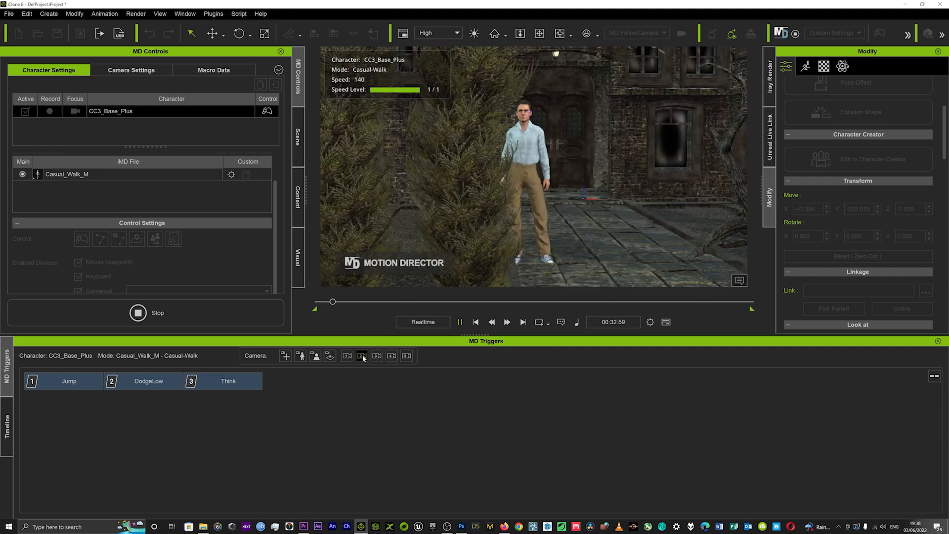
click(376, 356)
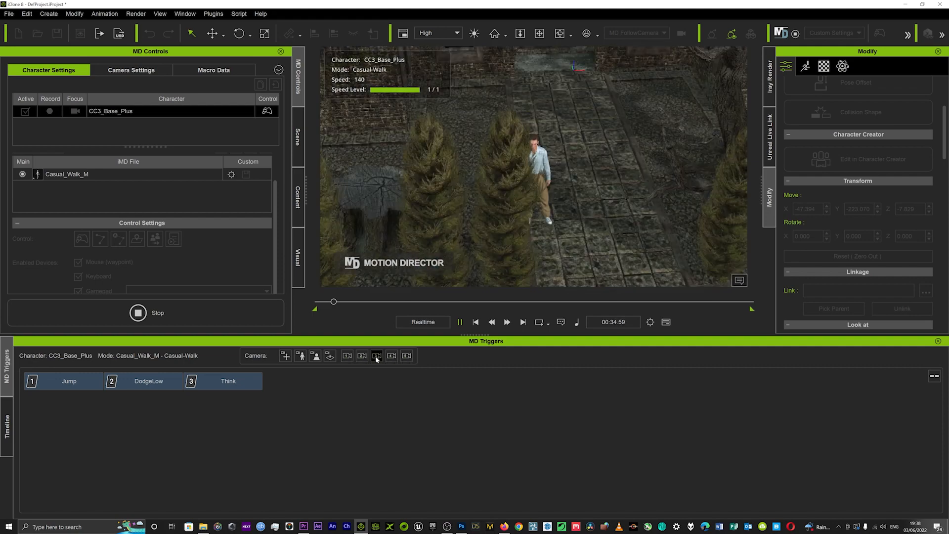
click(349, 356)
click(360, 357)
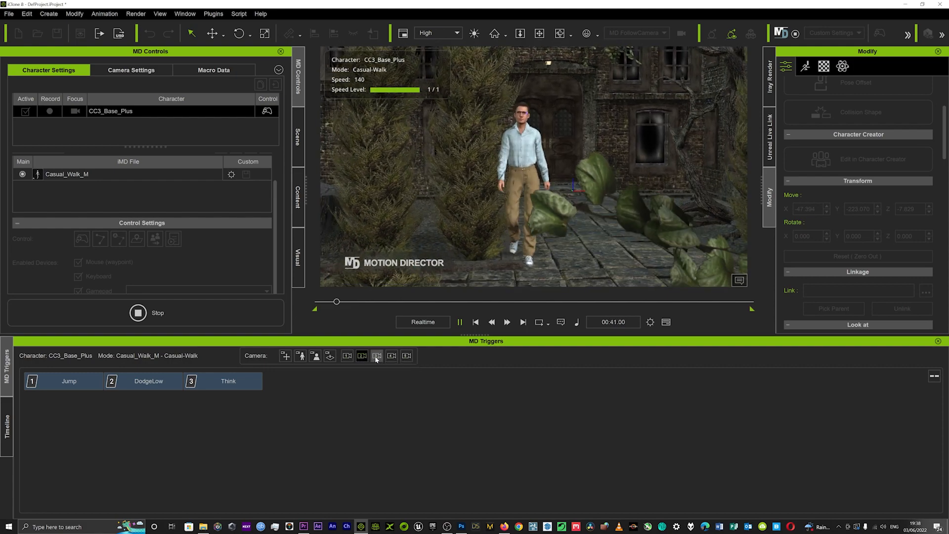
click(376, 357)
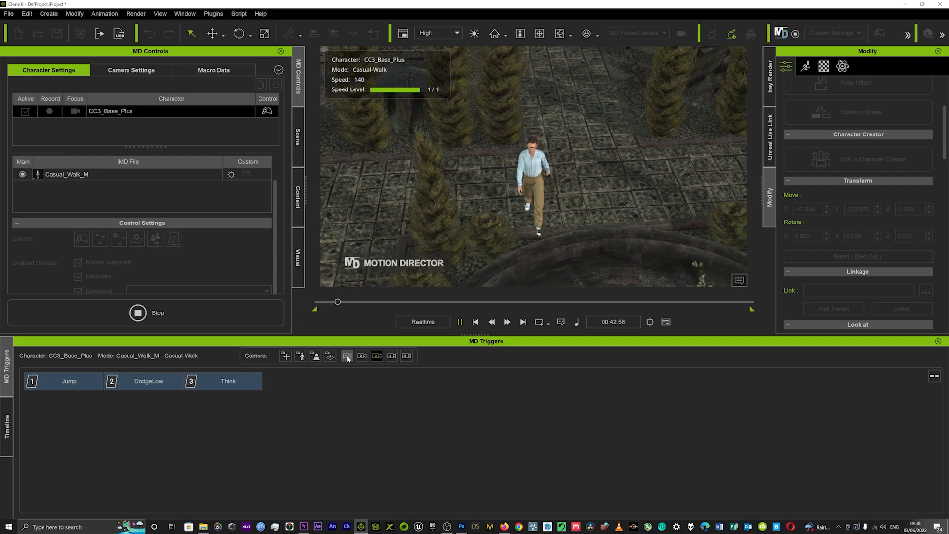
click(347, 356)
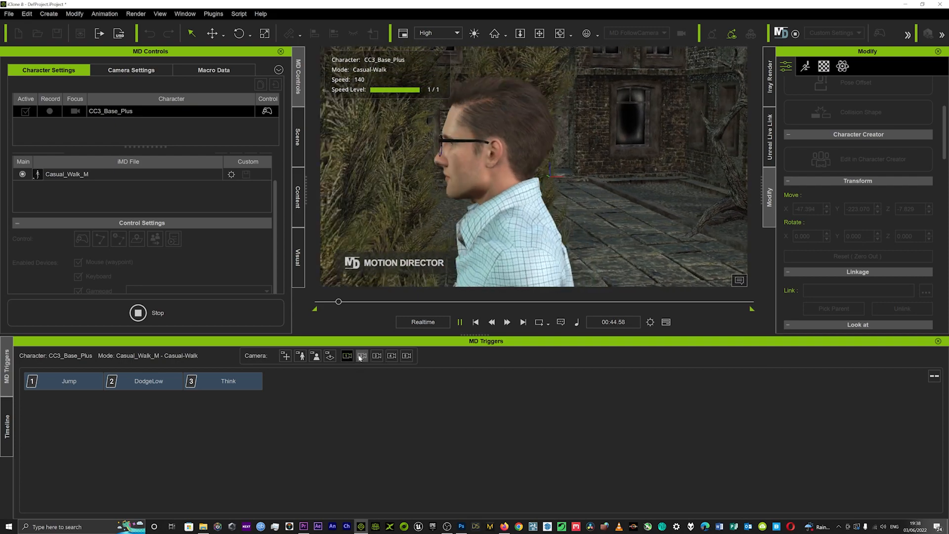
click(361, 356)
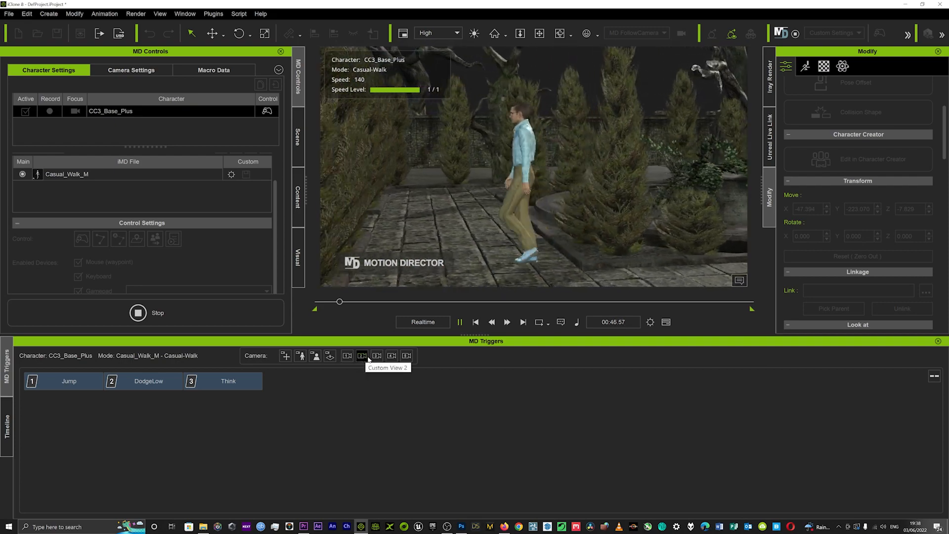
click(377, 356)
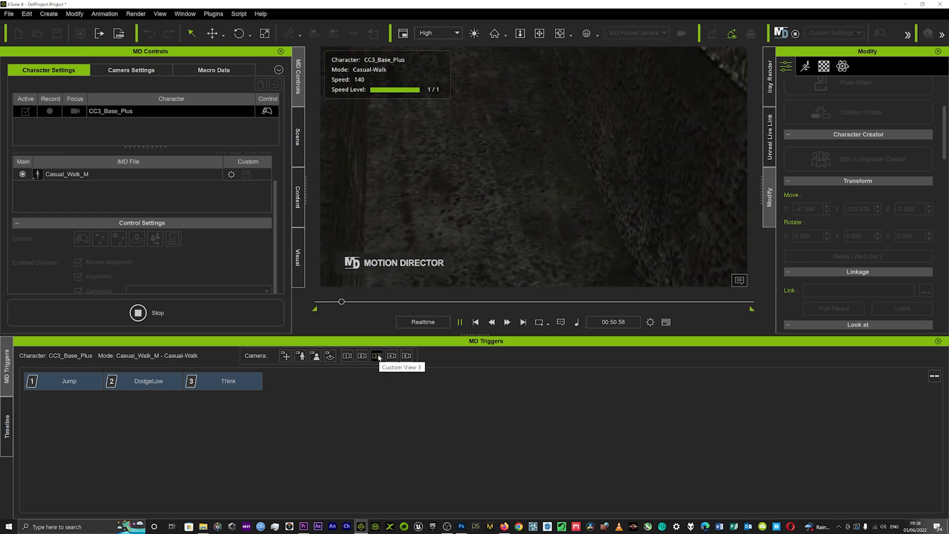
click(349, 357)
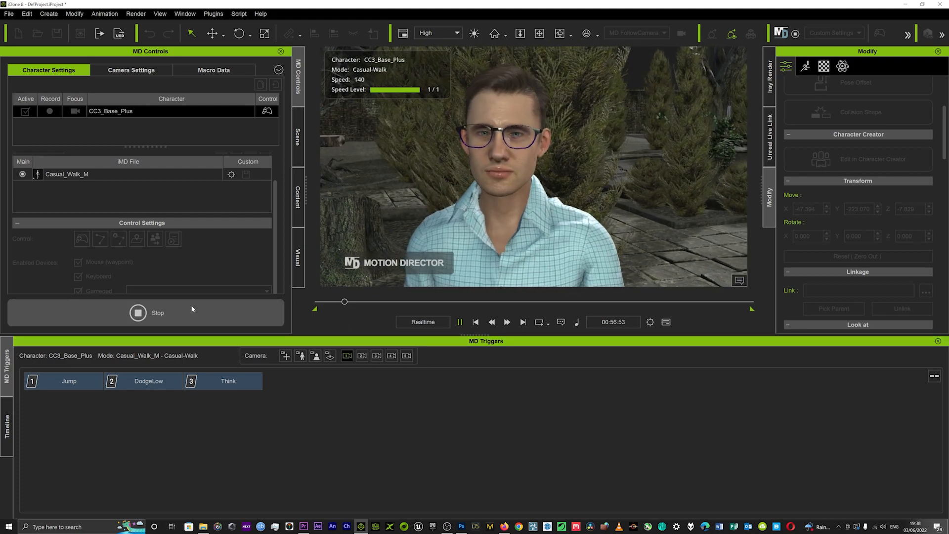
click(192, 309)
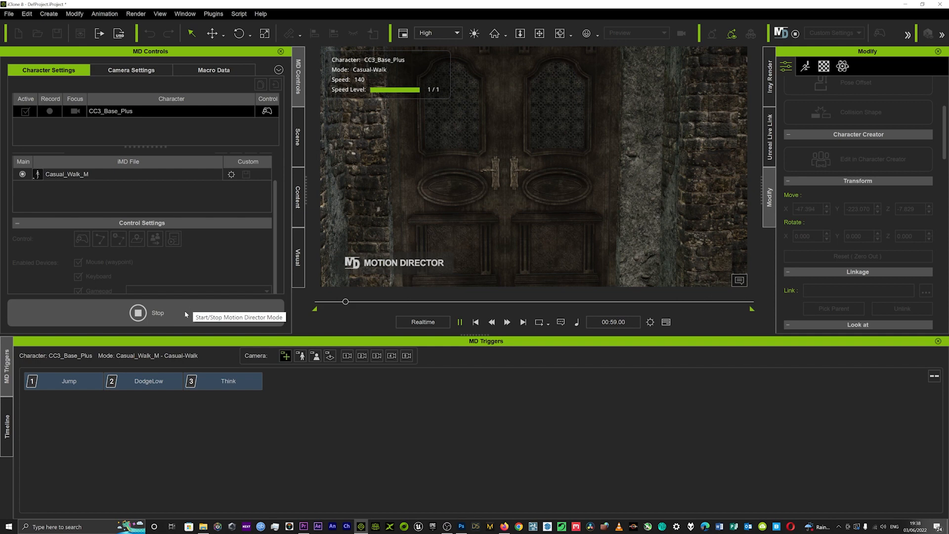
click(170, 311)
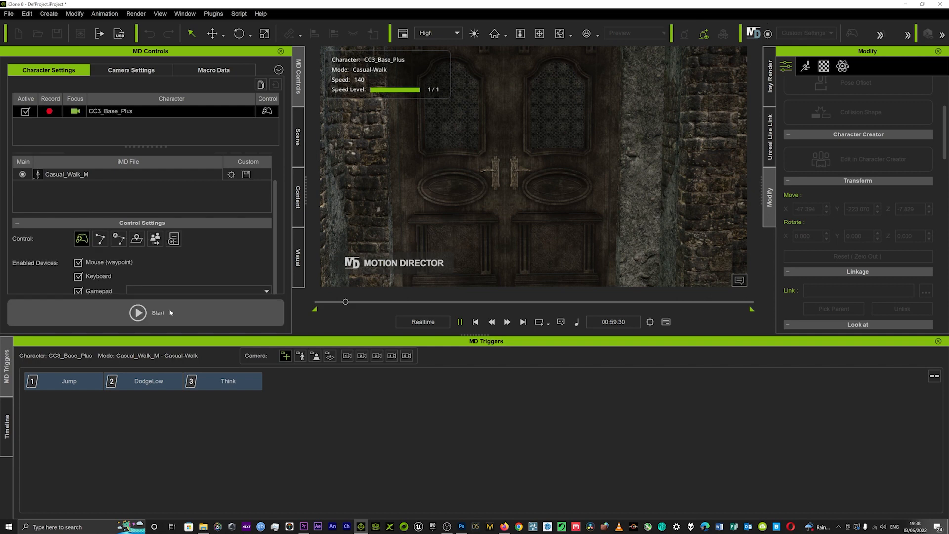
Play back the recorded walk through the preview camera and move the playhead to 00:05.52
click(460, 321)
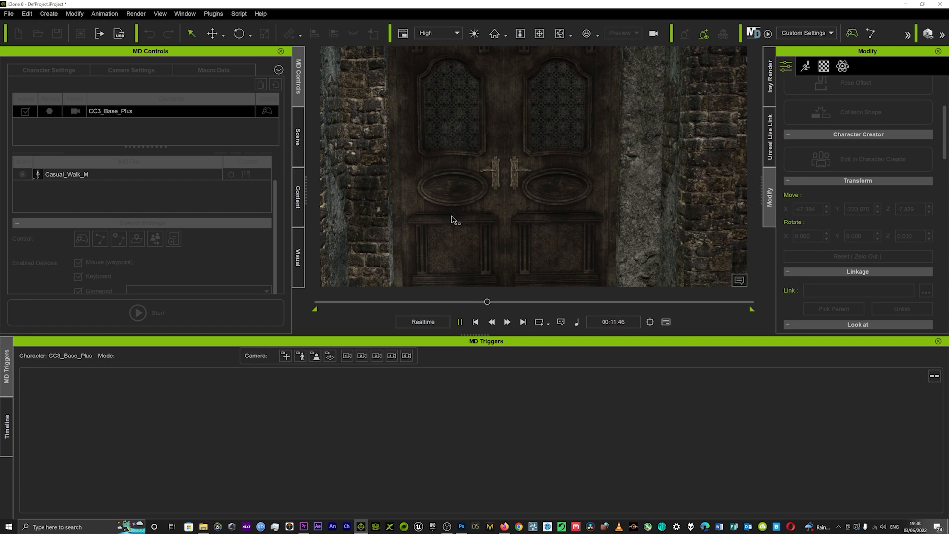
click(494, 301)
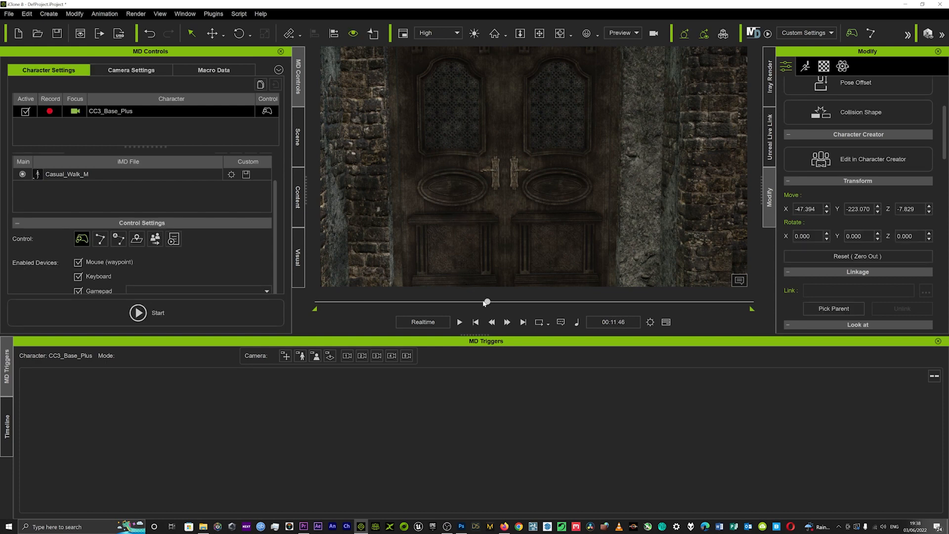
drag(479, 303, 401, 301)
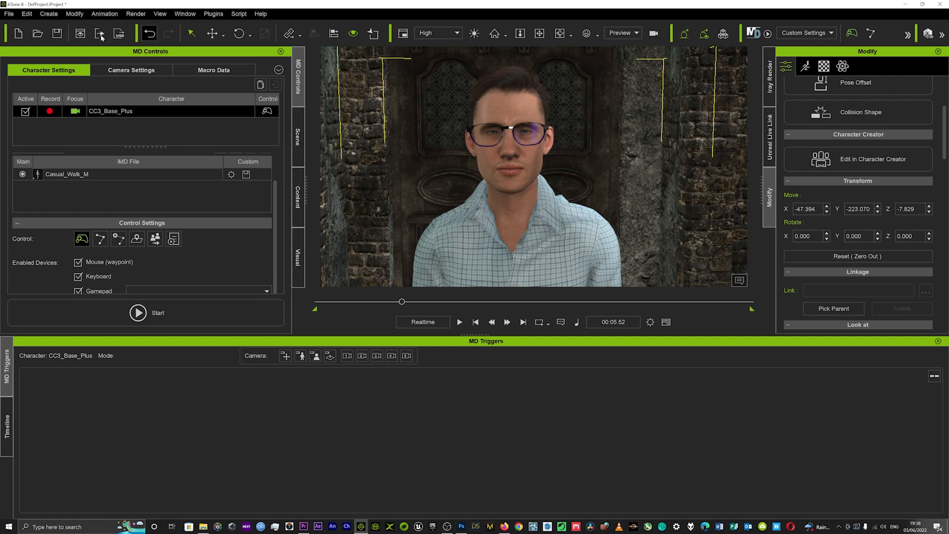
Create a linear camera from the current view of the character
click(48, 13)
mouse_move(94, 152)
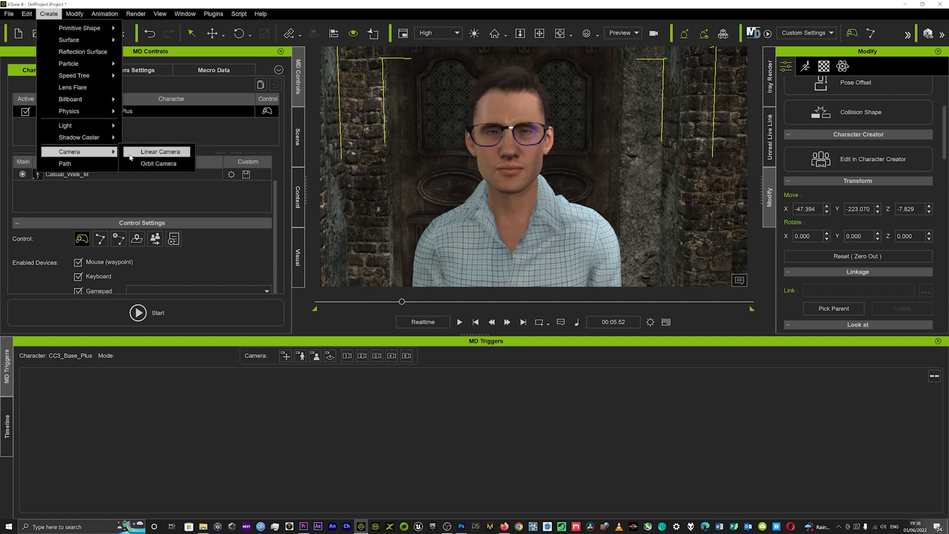
click(131, 155)
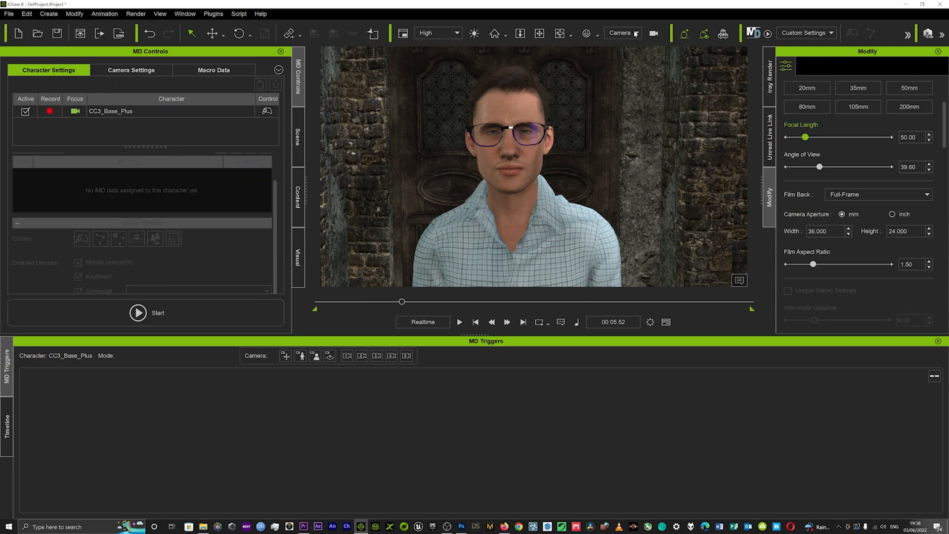
Attach the new camera to the character, picking his head as the target
right_click(515, 103)
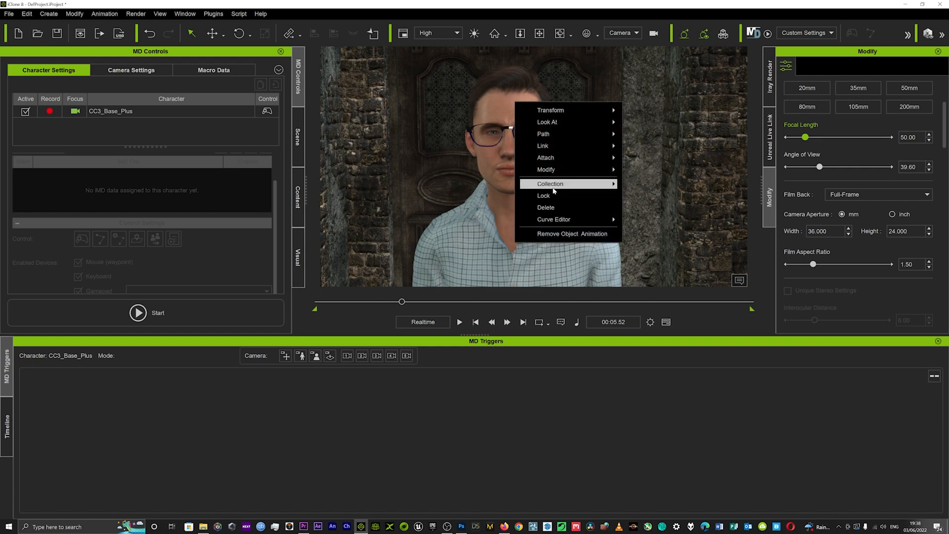
mouse_move(583, 157)
click(631, 155)
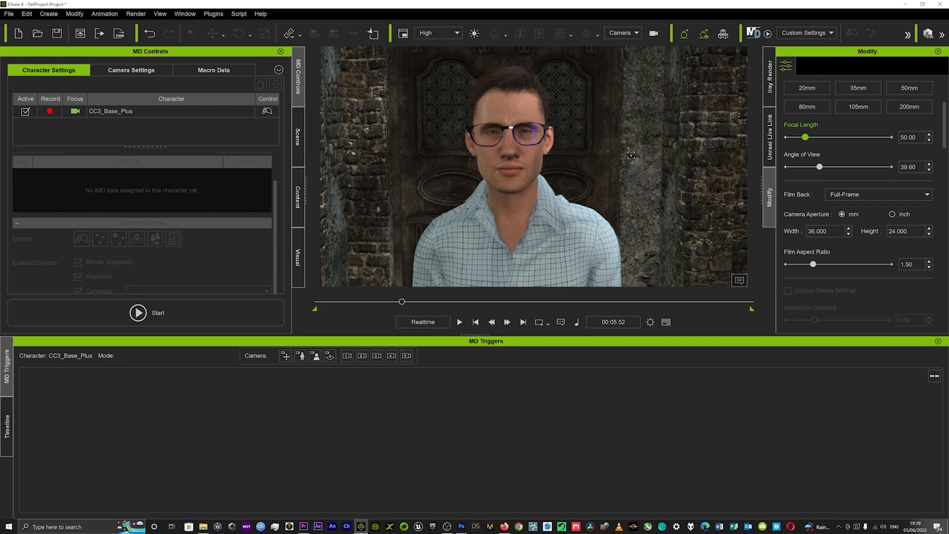
click(515, 98)
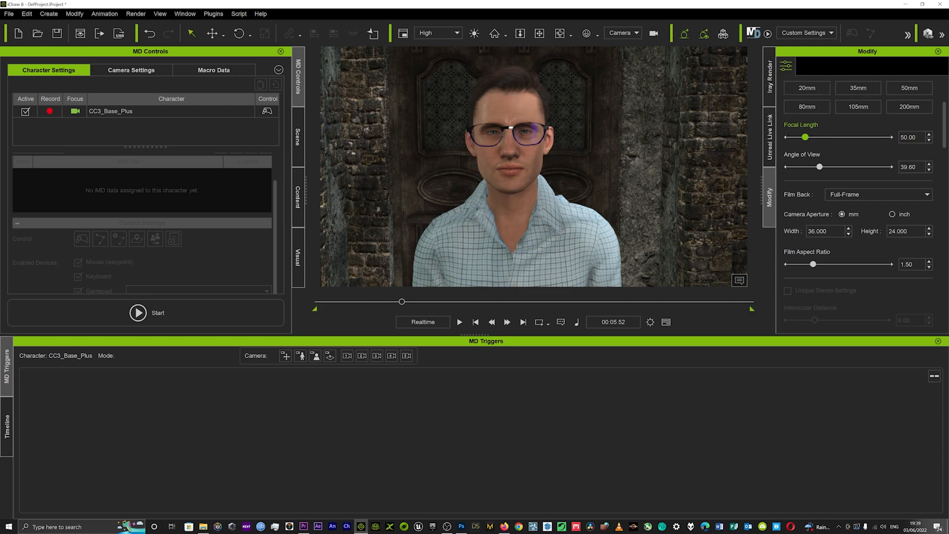
Change the camera's attachment sub-node to RL_BoneRoot, with Align set to None and move, rotate and scale inherited
scroll(835, 236, down, 10)
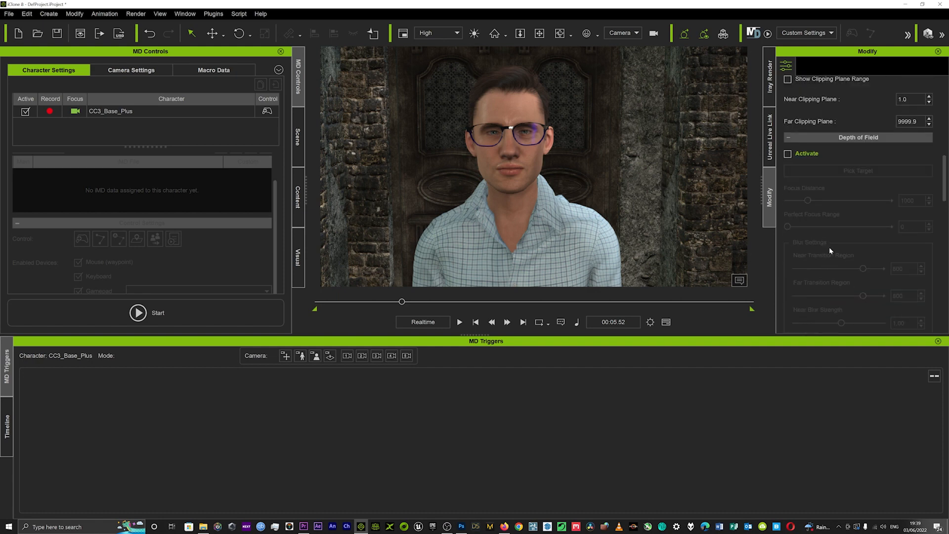
scroll(828, 247, down, 10)
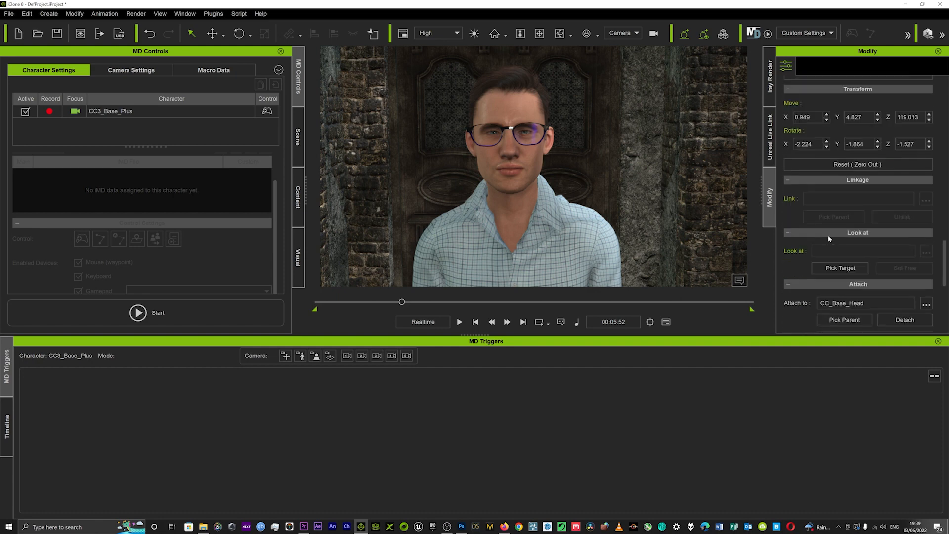
scroll(829, 235, down, 3)
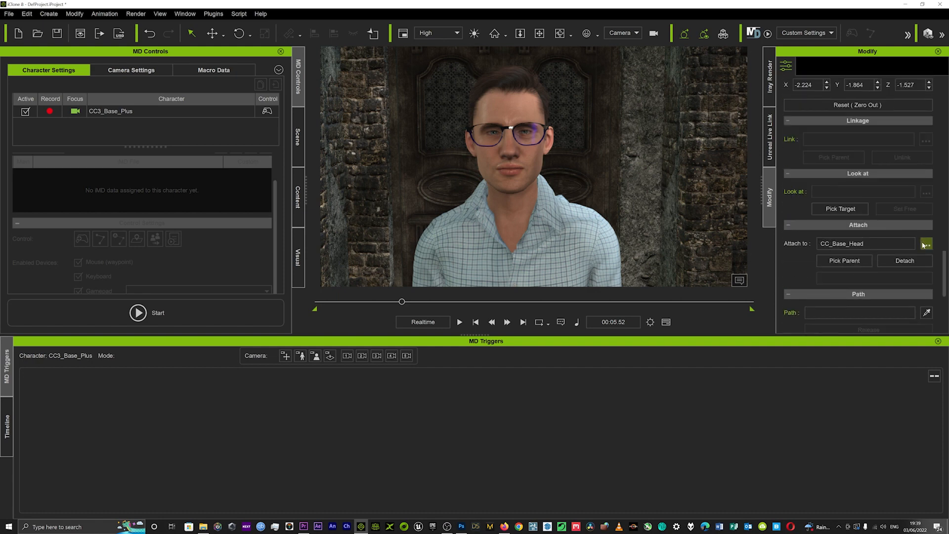
click(926, 244)
scroll(458, 234, up, 3)
scroll(455, 234, up, 7)
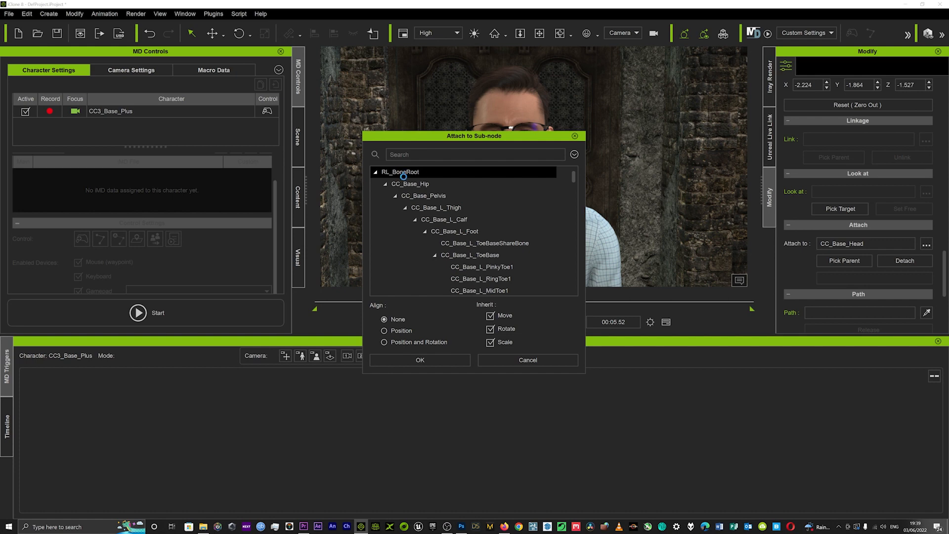
click(403, 172)
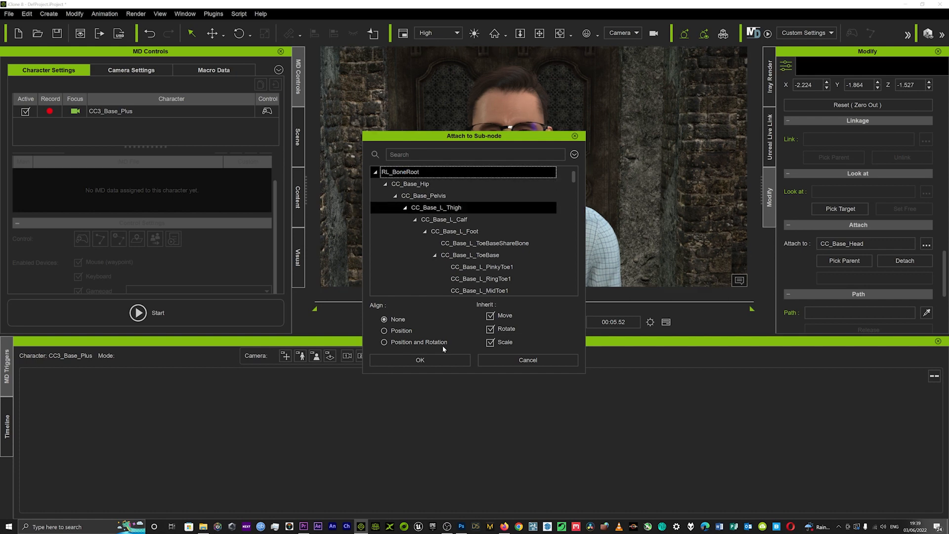
click(439, 360)
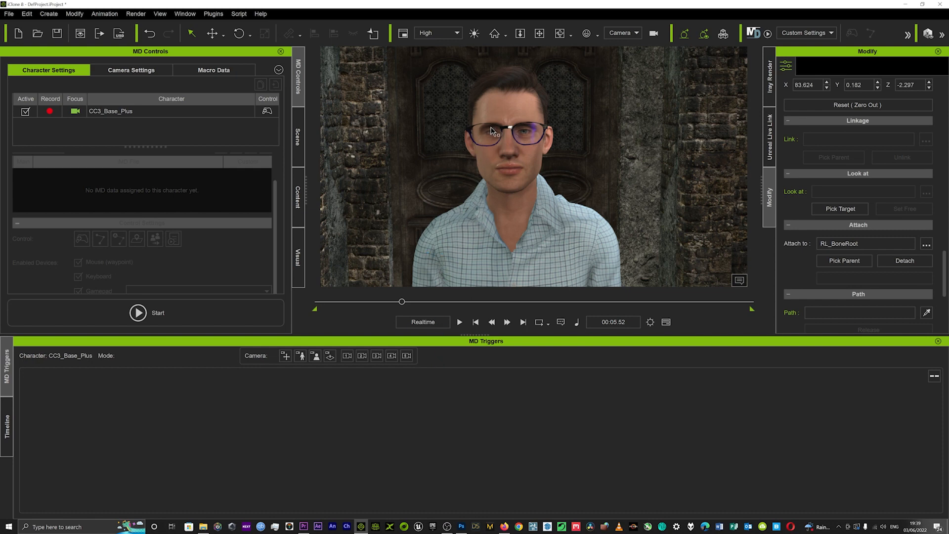
Play back the walk through the attached camera and return the playhead to 00:00.00
key(space)
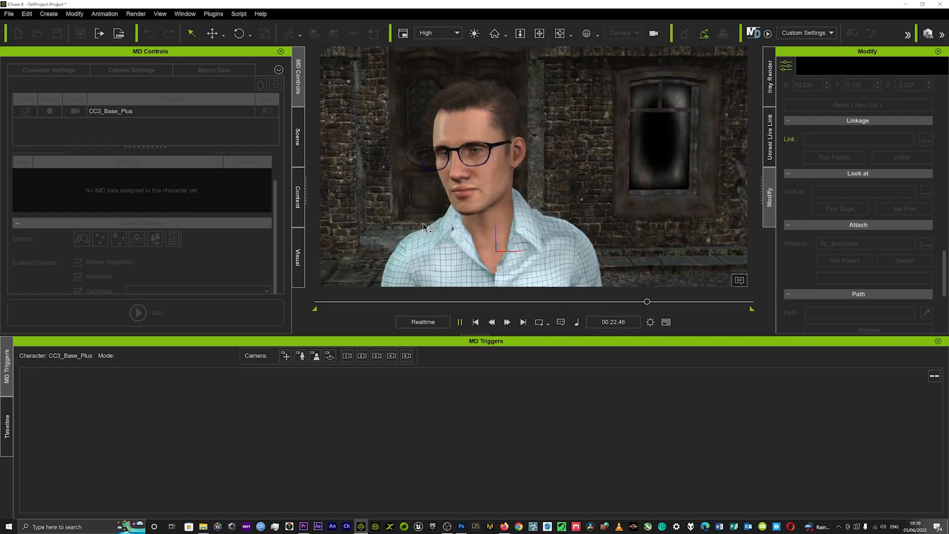
key(space)
drag(642, 298, 193, 325)
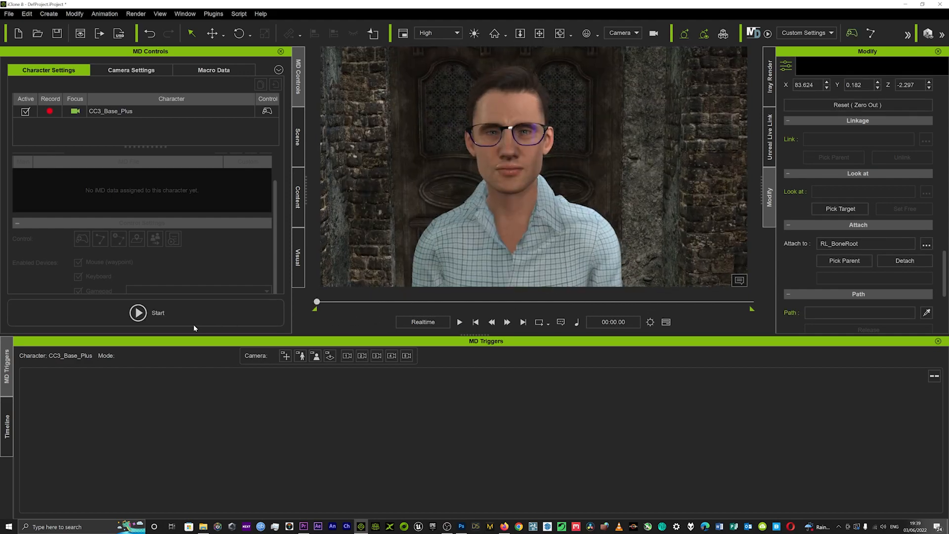
Switch the viewport to the Preview camera and check the Motion Director camera settings for recording to a new camera
click(630, 33)
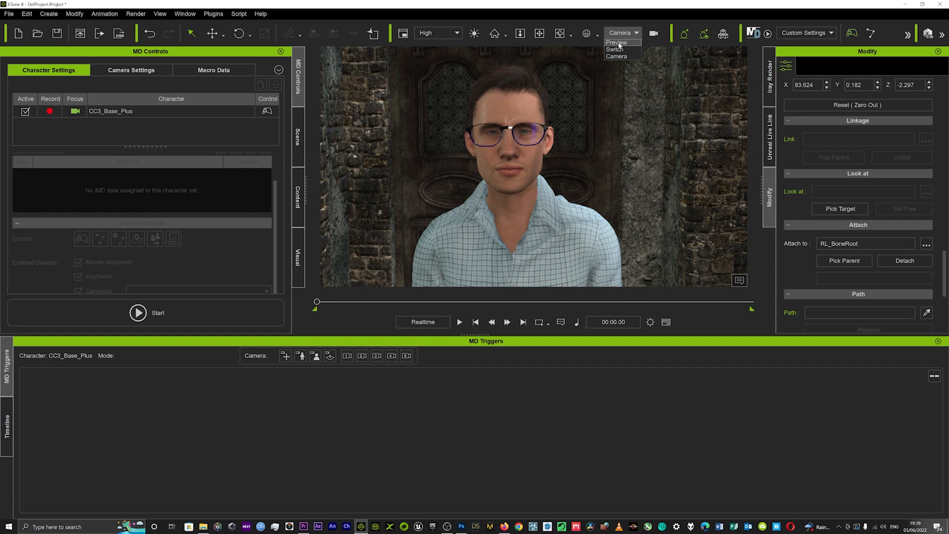
click(618, 43)
click(122, 70)
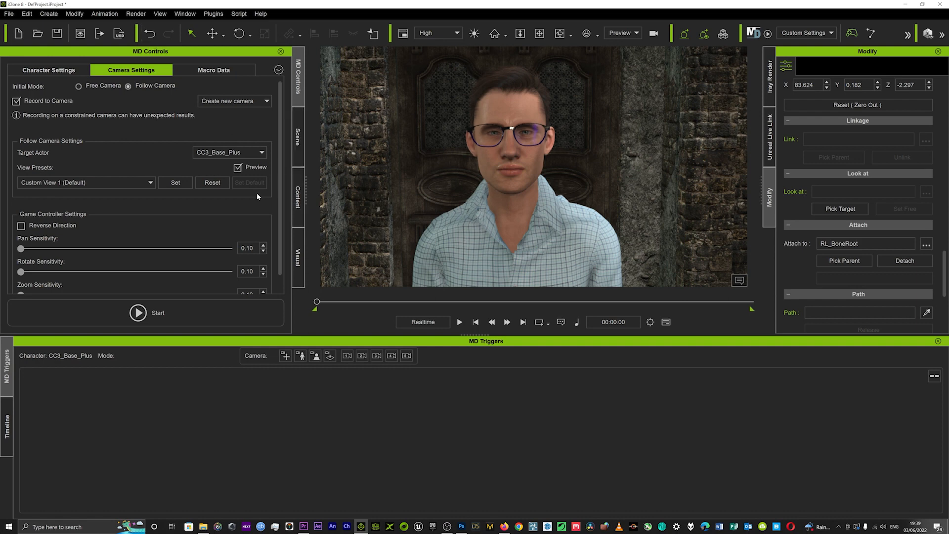
click(49, 70)
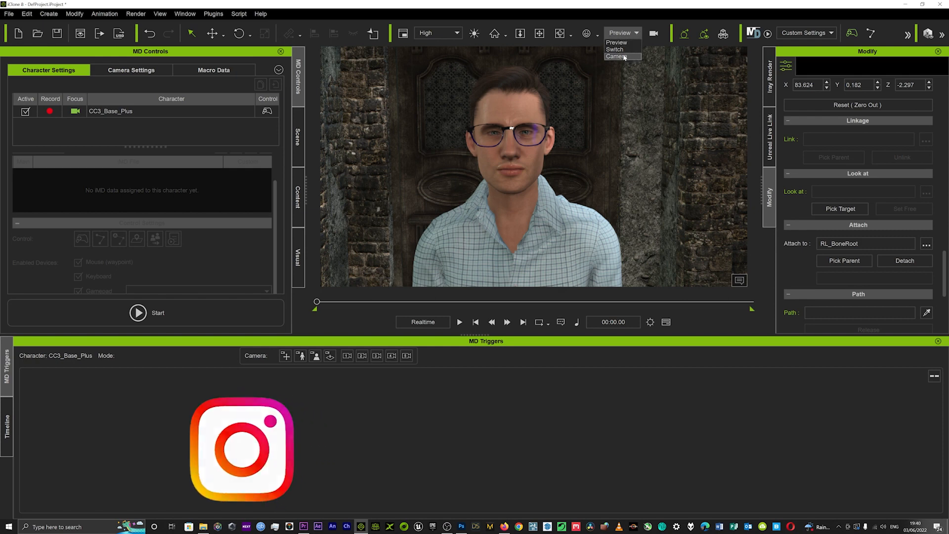
Record a Motion Director walk, switching the follow camera through custom views 2, 1, 2, 3 and 1, and stop recording
click(138, 310)
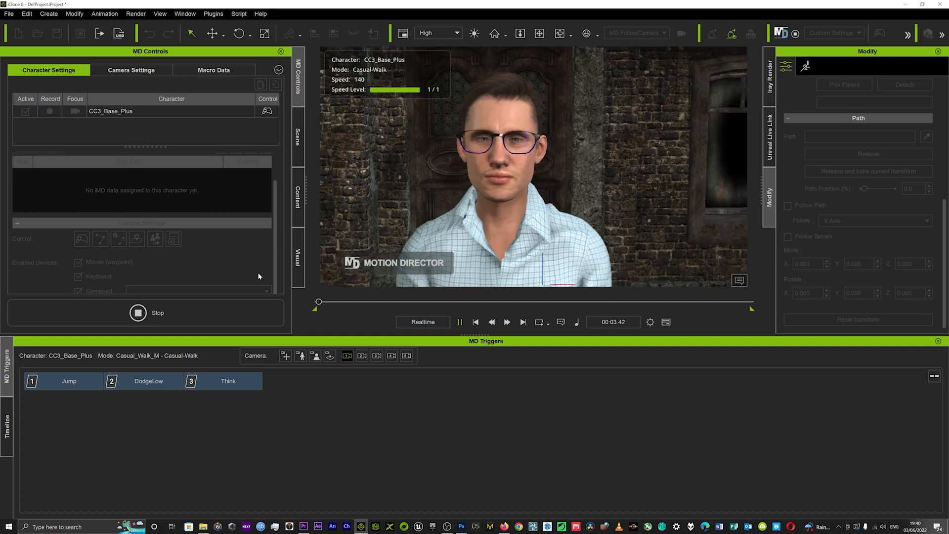
click(362, 355)
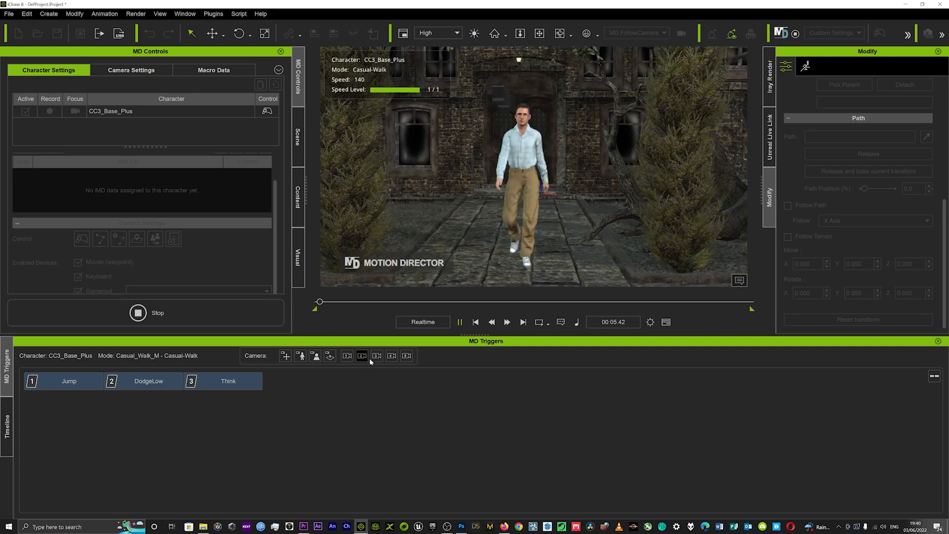
click(346, 356)
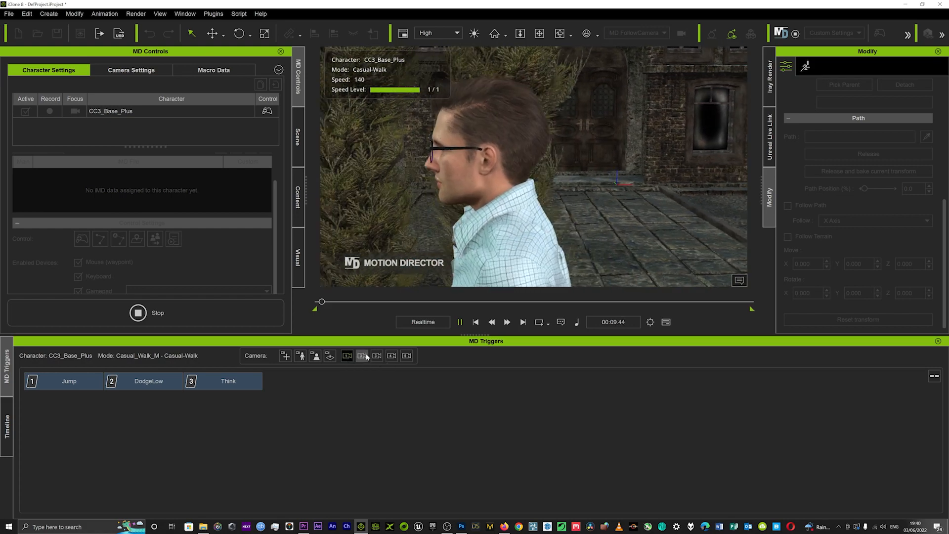
click(364, 356)
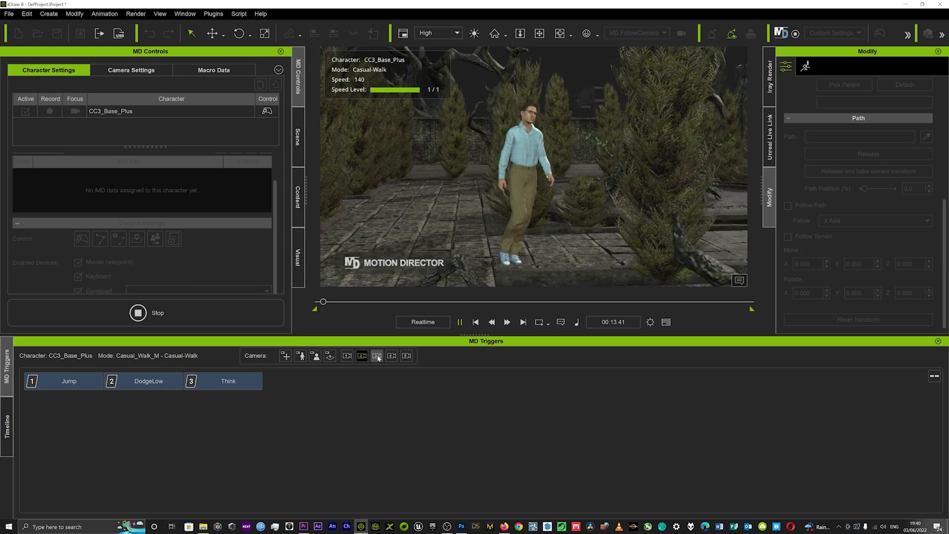
click(377, 356)
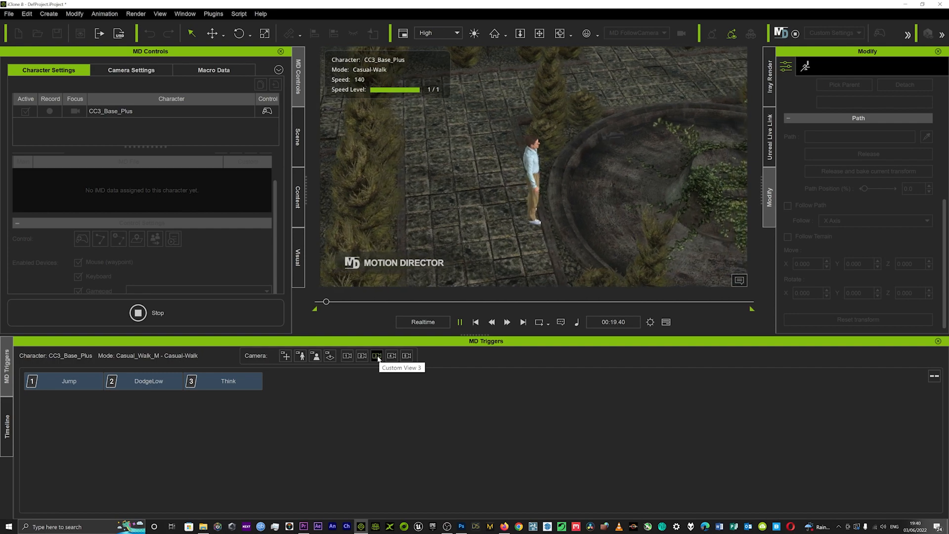
click(347, 356)
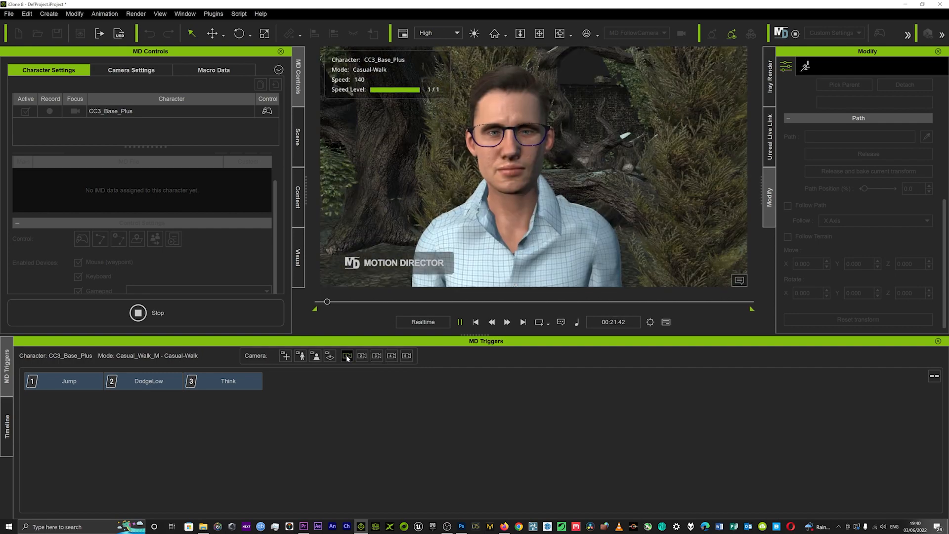
click(156, 314)
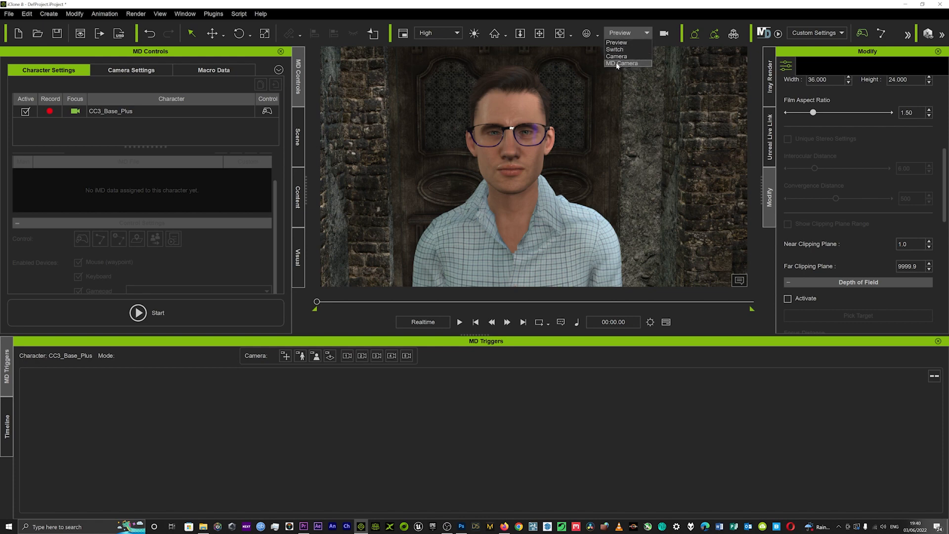
Switch the viewport to MD Camera, play back the recorded walk, and replay it from 00:00.00
click(618, 63)
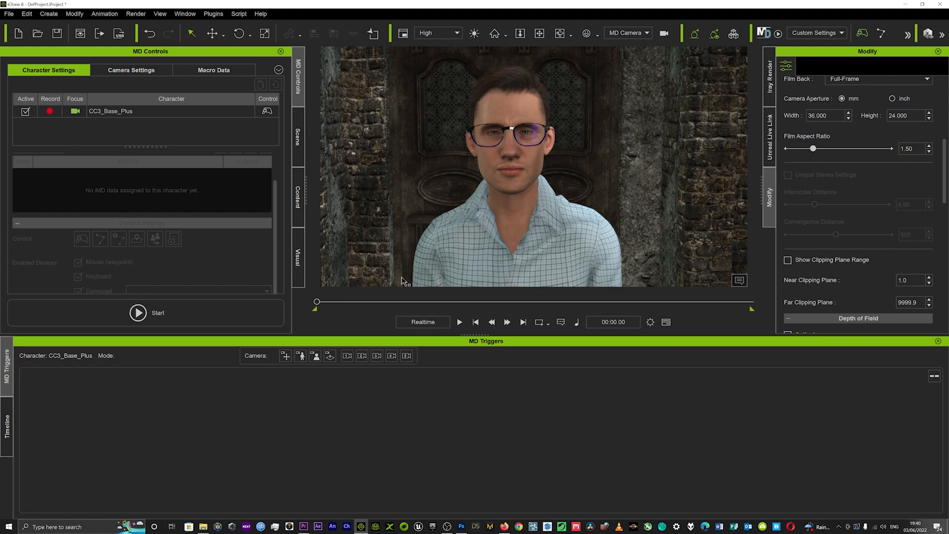
click(459, 322)
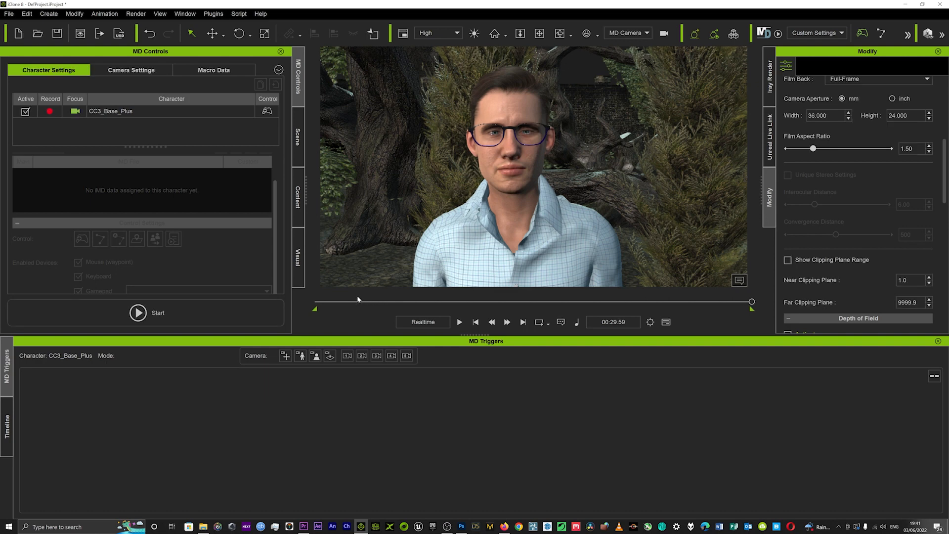
drag(361, 302, 299, 307)
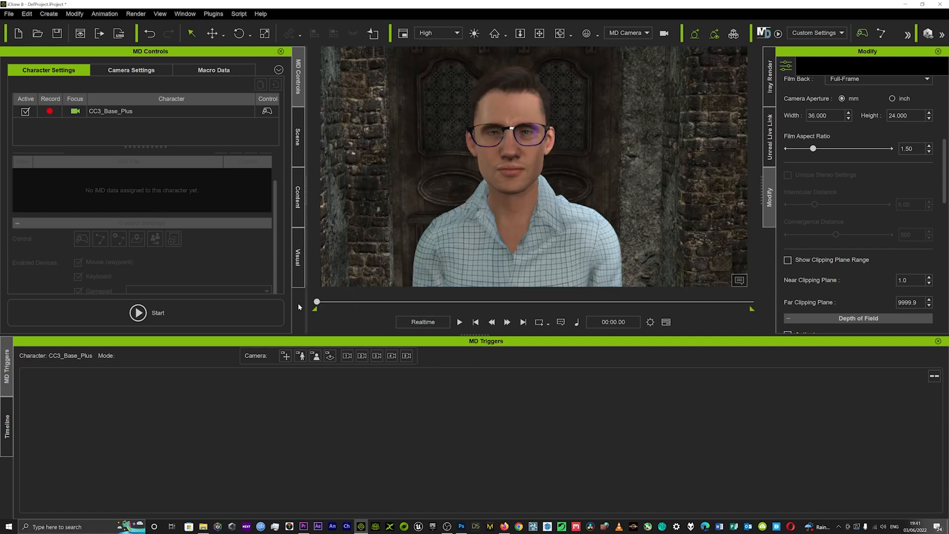
key(space)
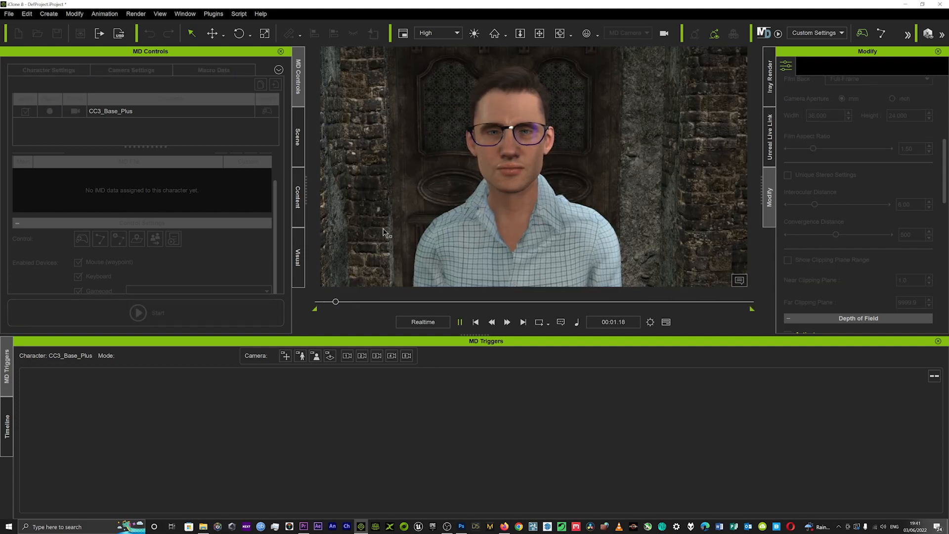